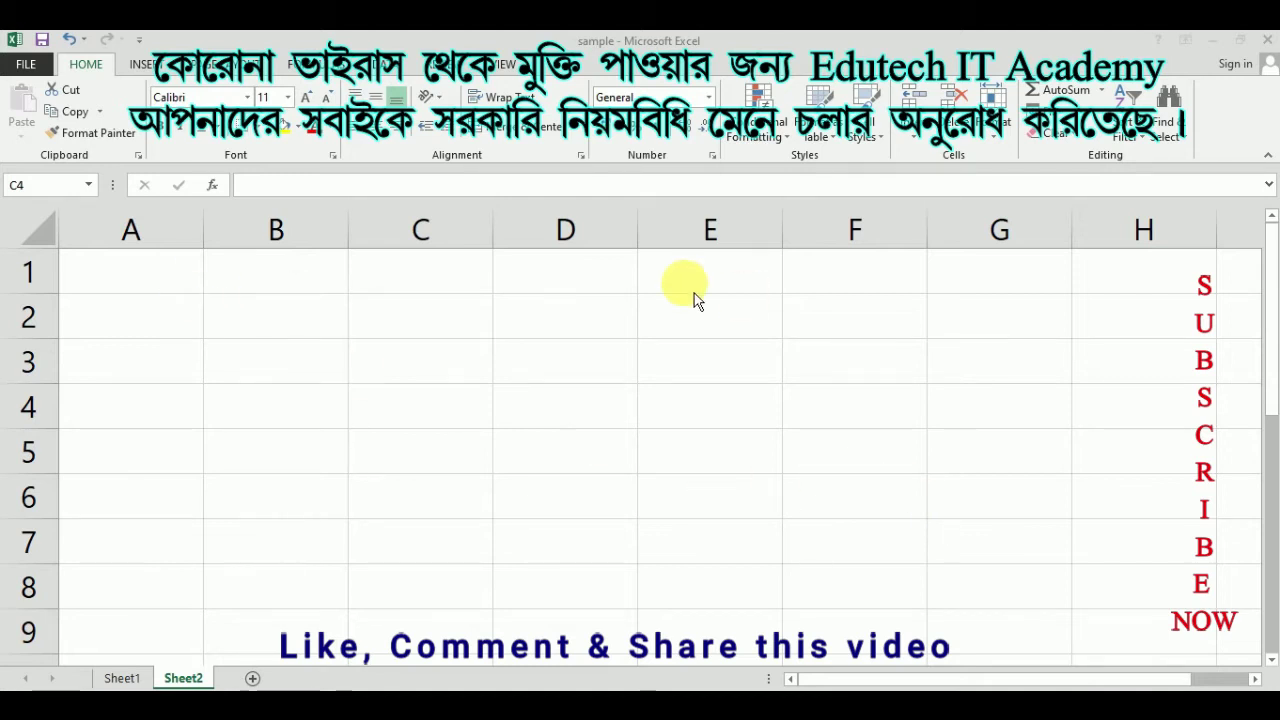
# Enter LEFT in A1 and RIGHT in A2, correcting the RIGT typo
pyautogui.click(100, 280)
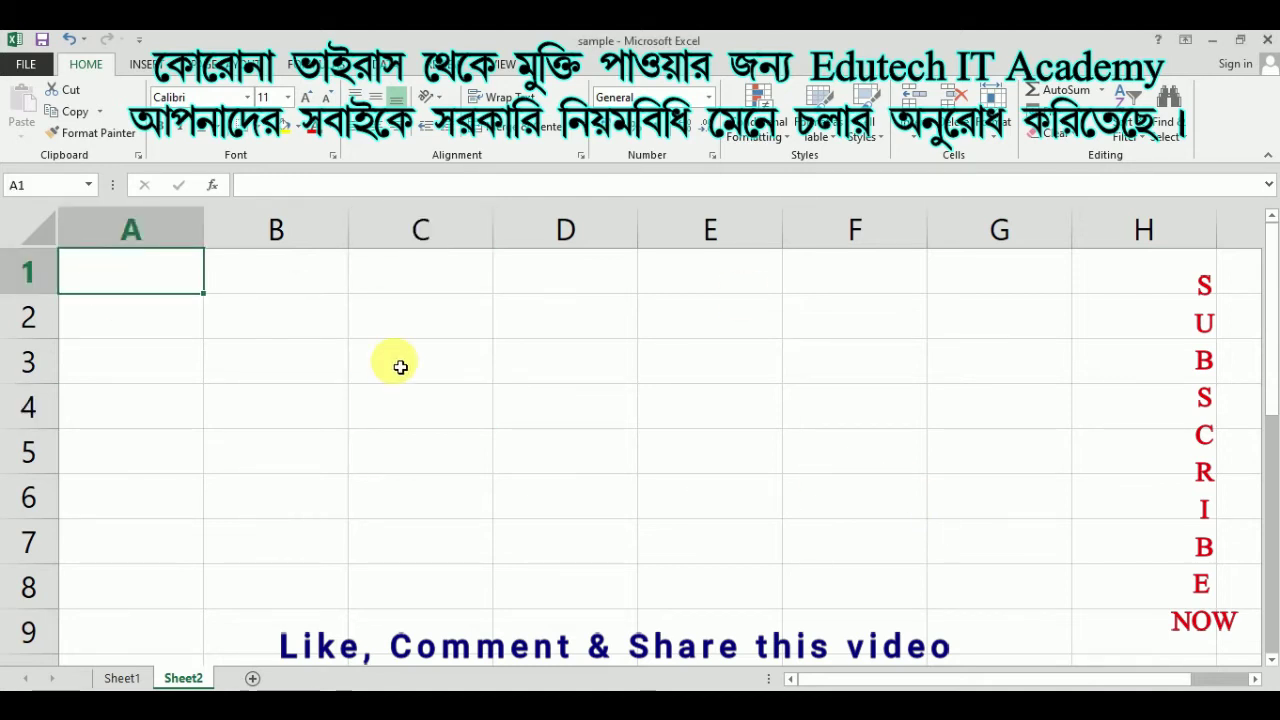
pyautogui.write('LEFT')
pyautogui.press('Return')
pyautogui.write('RIGT')
pyautogui.press('Return')
pyautogui.press('Up')
pyautogui.write('RIGHT')
pyautogui.press('Return')
# Enter MID, REPT and LEN in A3:A5, then review the A1:A5 name list
pyautogui.write('MID')
pyautogui.press('Return')
pyautogui.write('REPT')
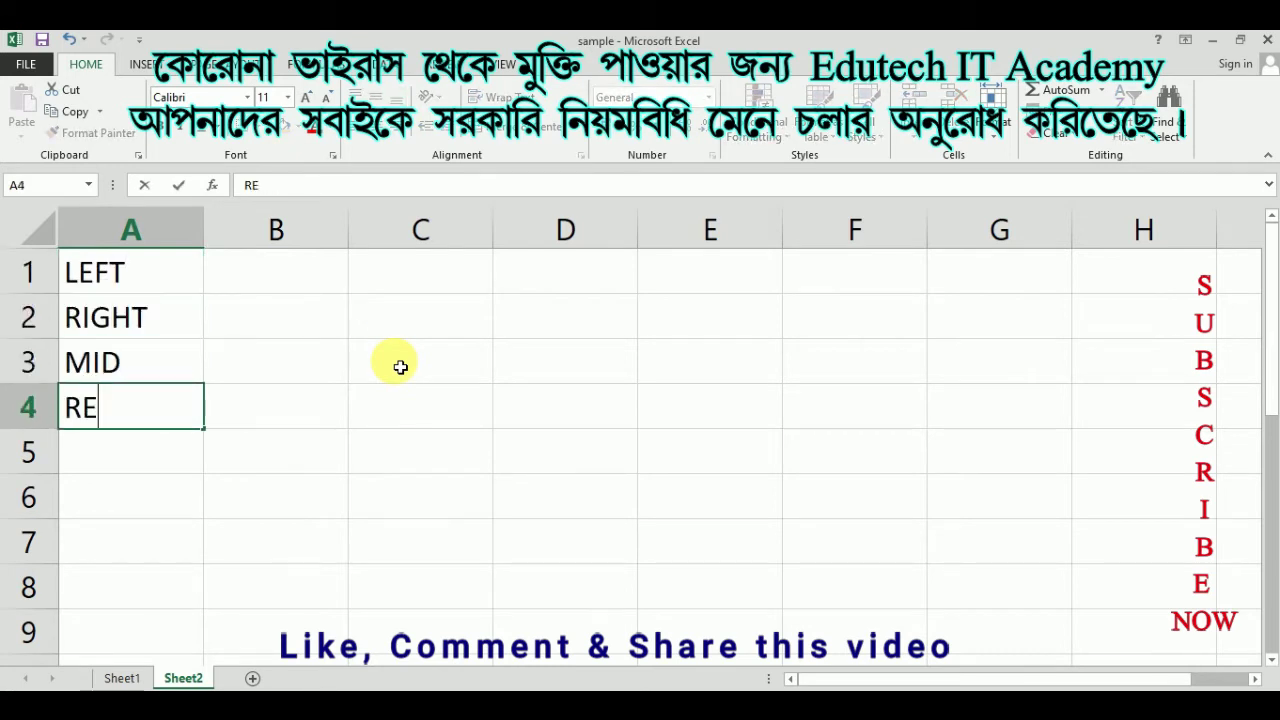
pyautogui.press('Return')
pyautogui.write('LEN')
pyautogui.moveTo(110, 272); pyautogui.dragTo(114, 449)
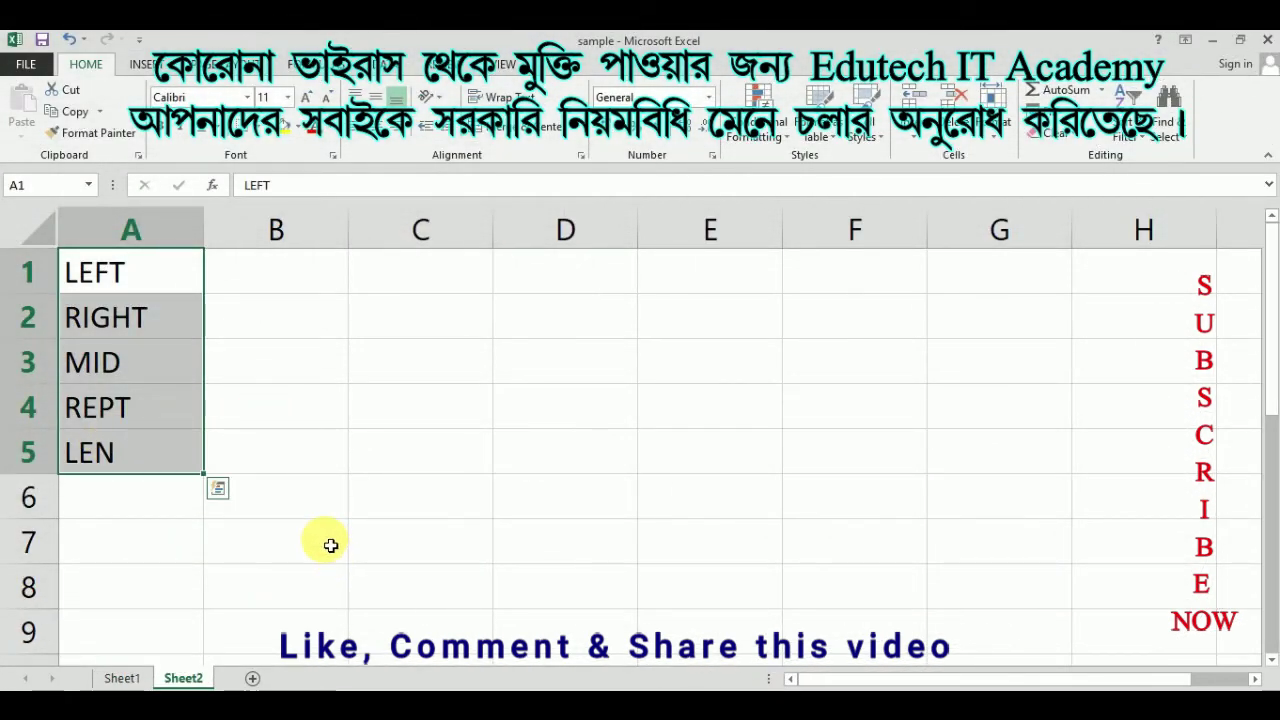
pyautogui.click(285, 505)
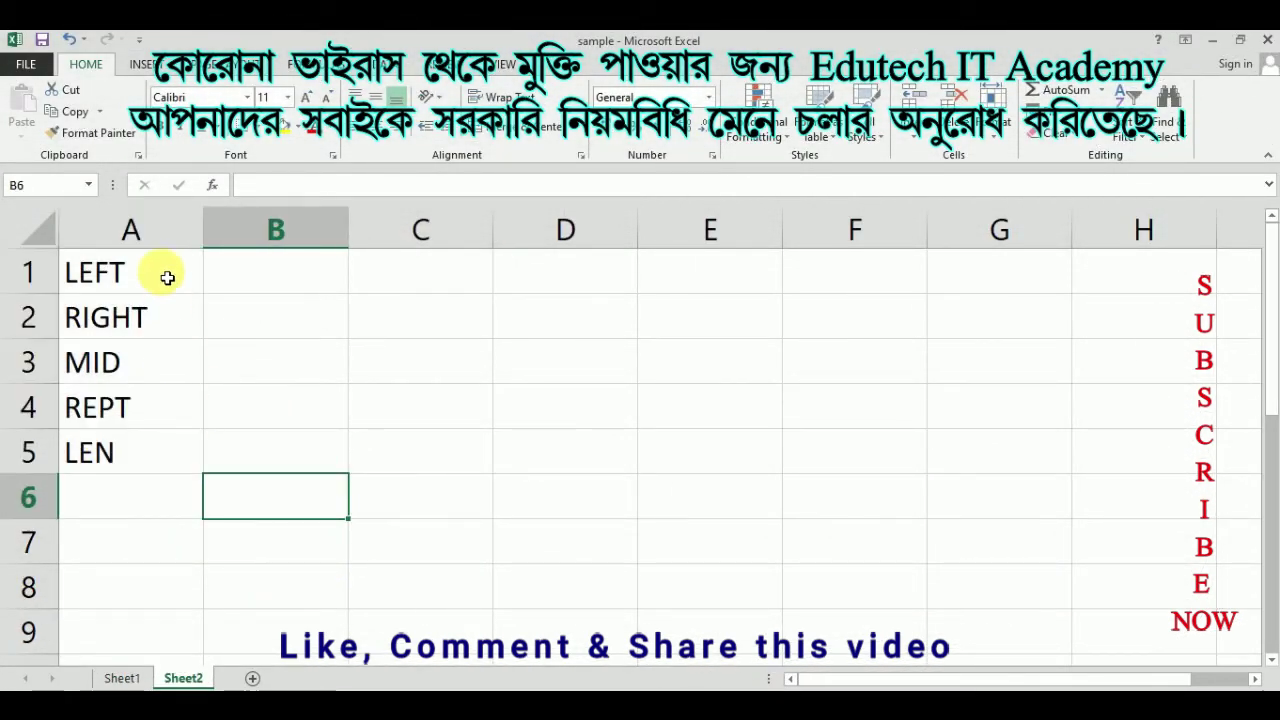
pyautogui.click(78, 260)
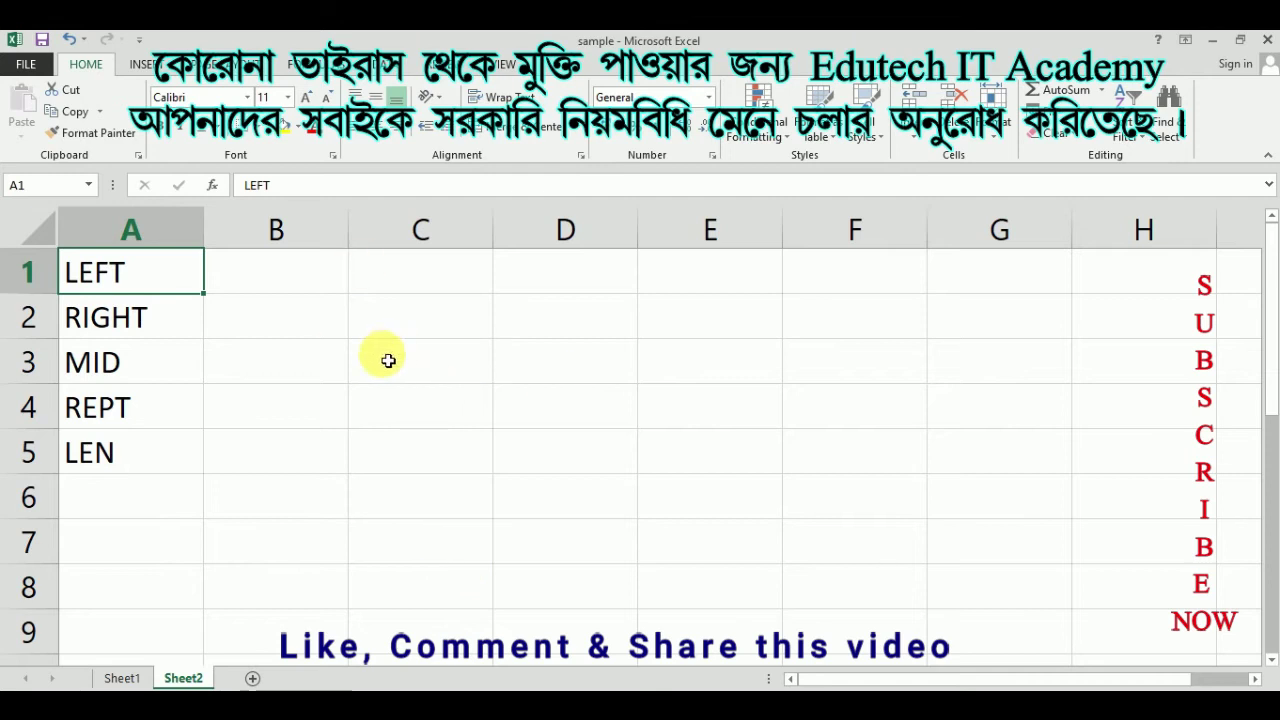
# Enter =LEFT("EDUTECH",3) in C2 so it returns EDU
pyautogui.click(426, 324)
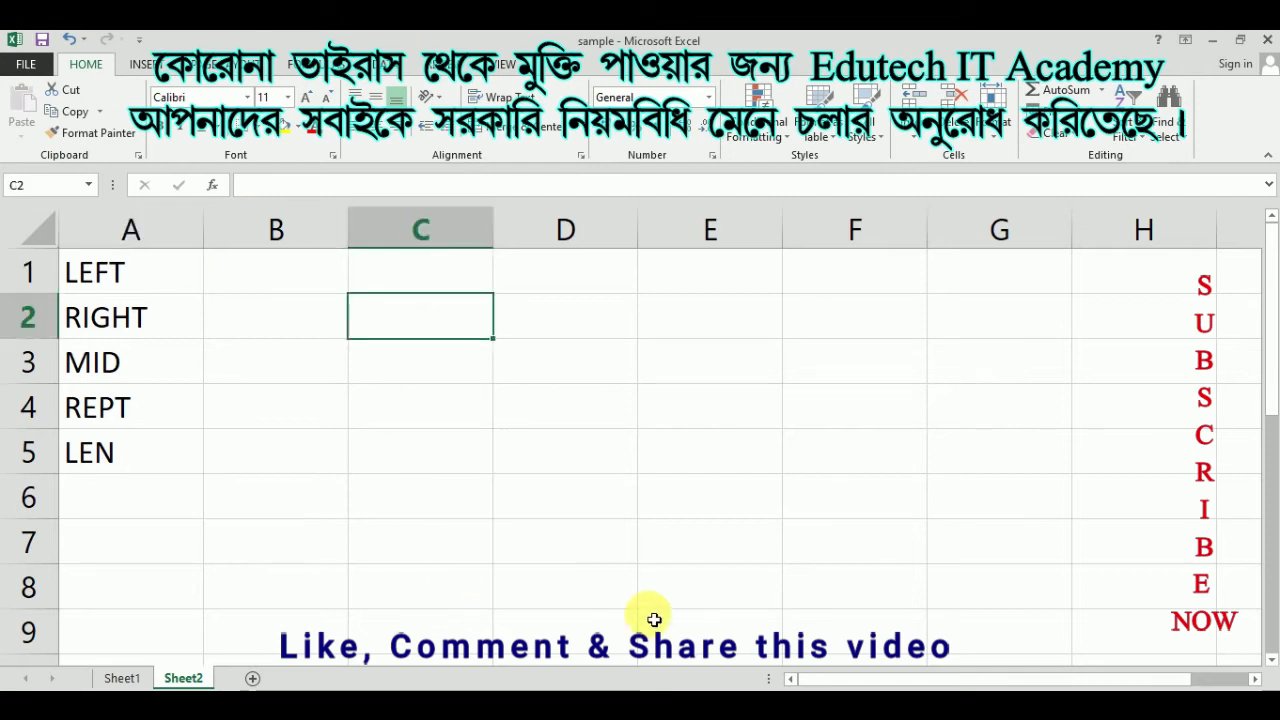
pyautogui.write('=')
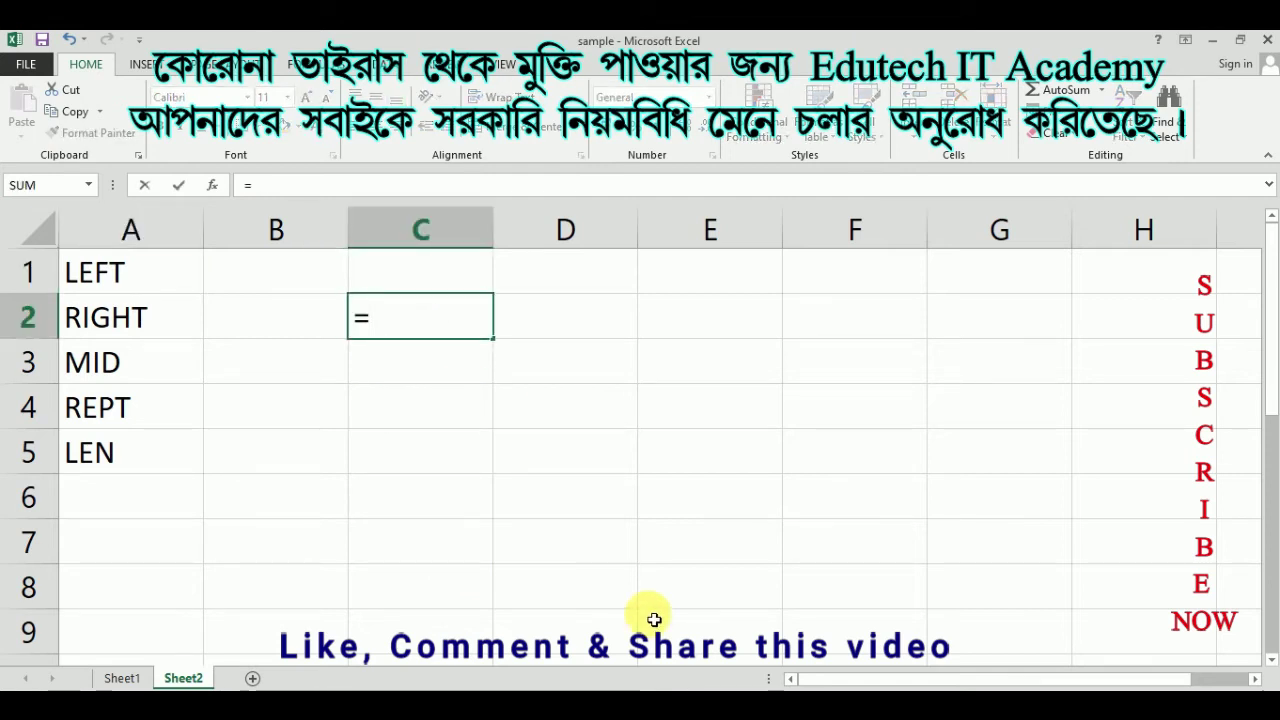
pyautogui.write('LEF')
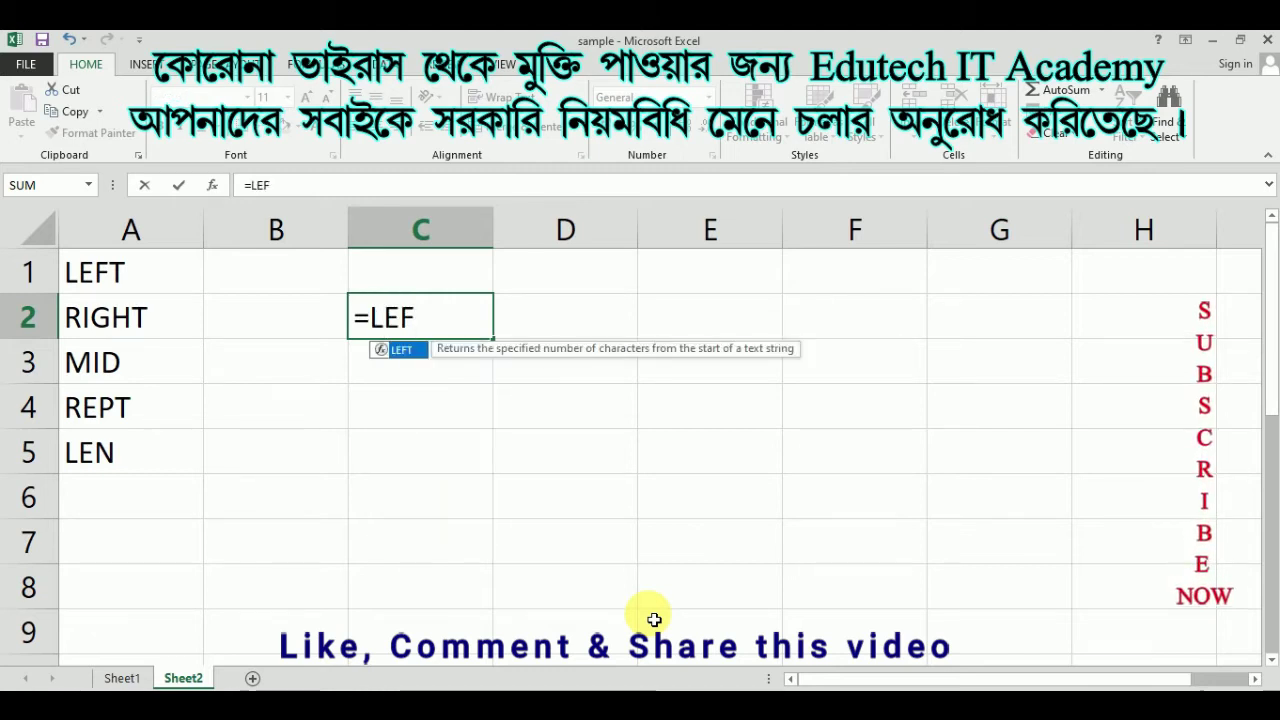
pyautogui.write('T(')
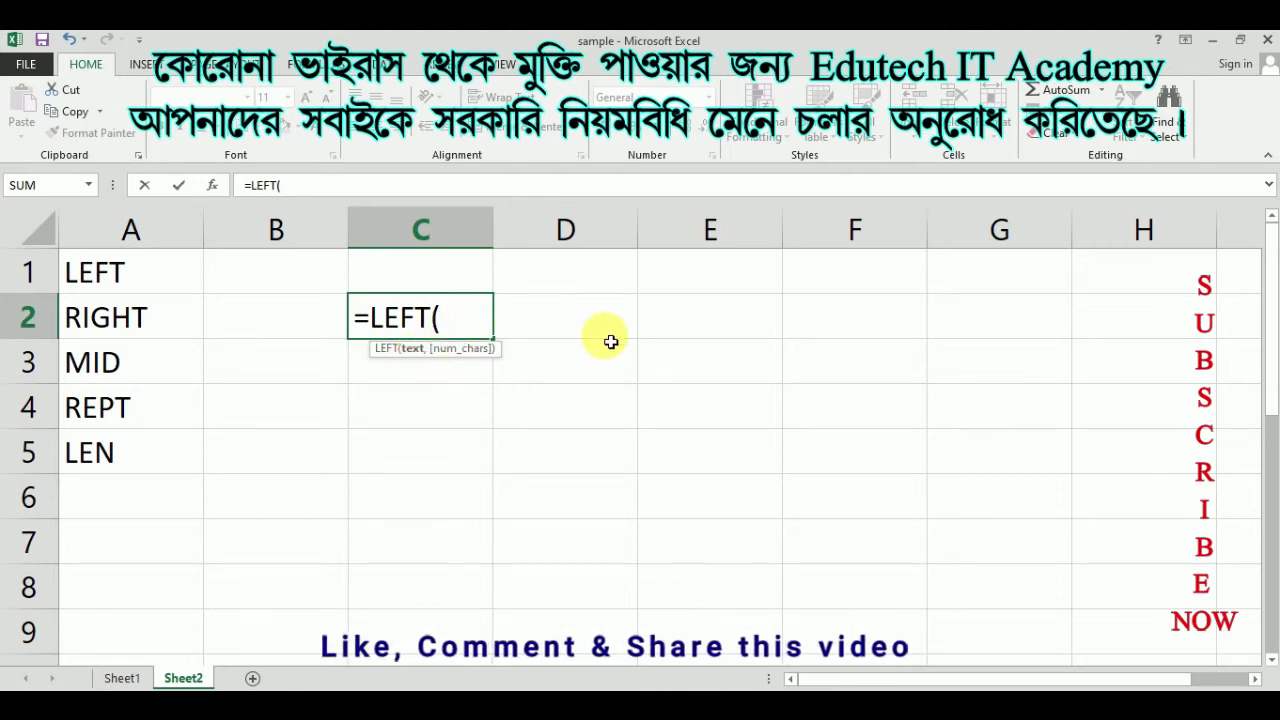
pyautogui.write('"')
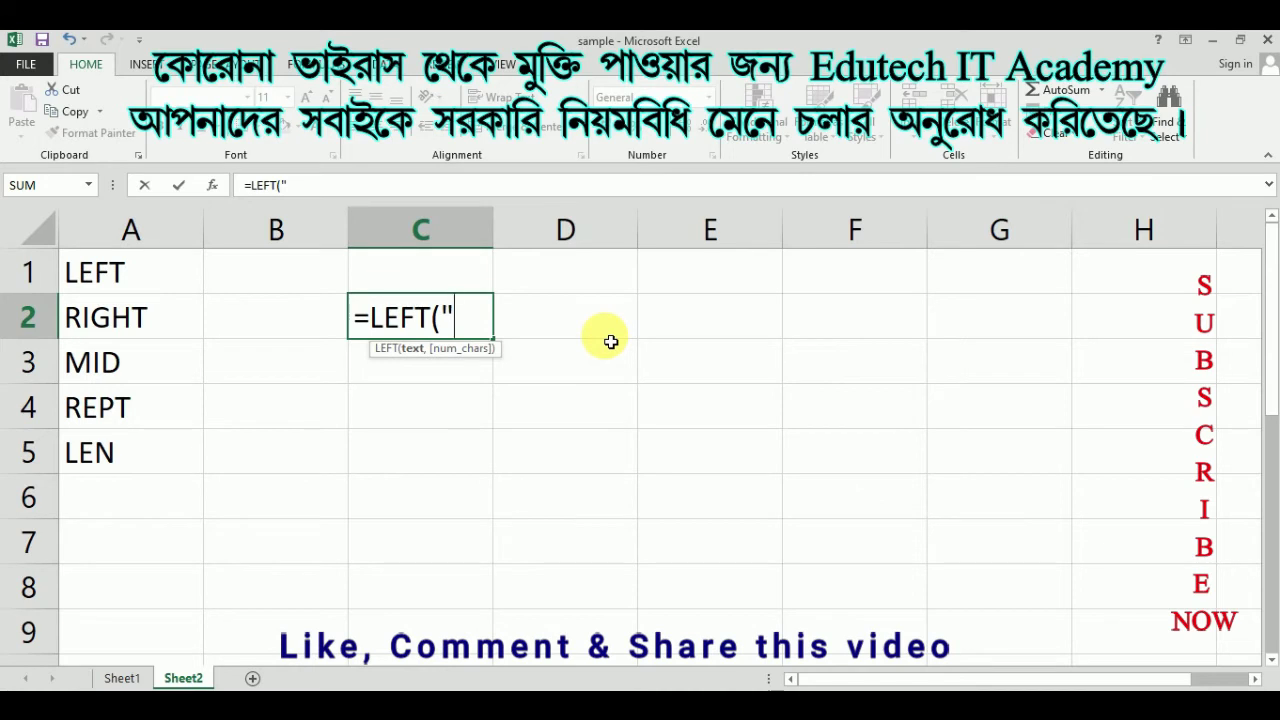
pyautogui.write('EDUTECH')
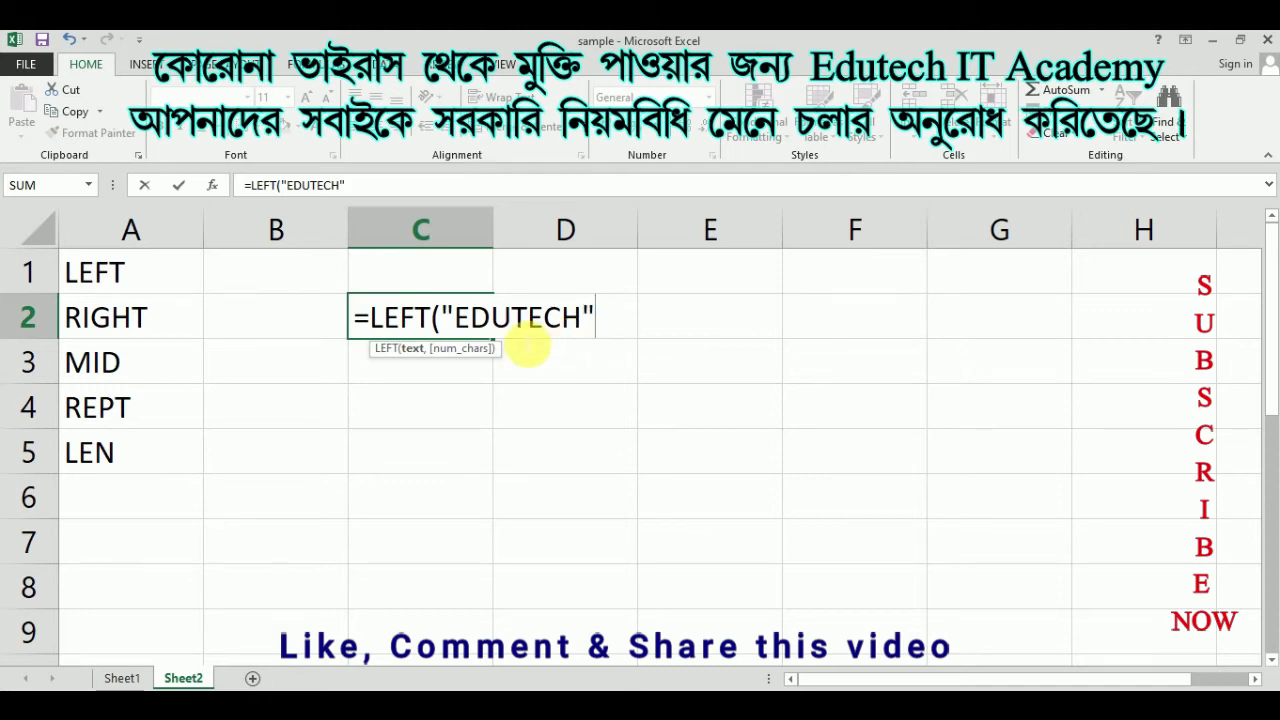
pyautogui.write(',')
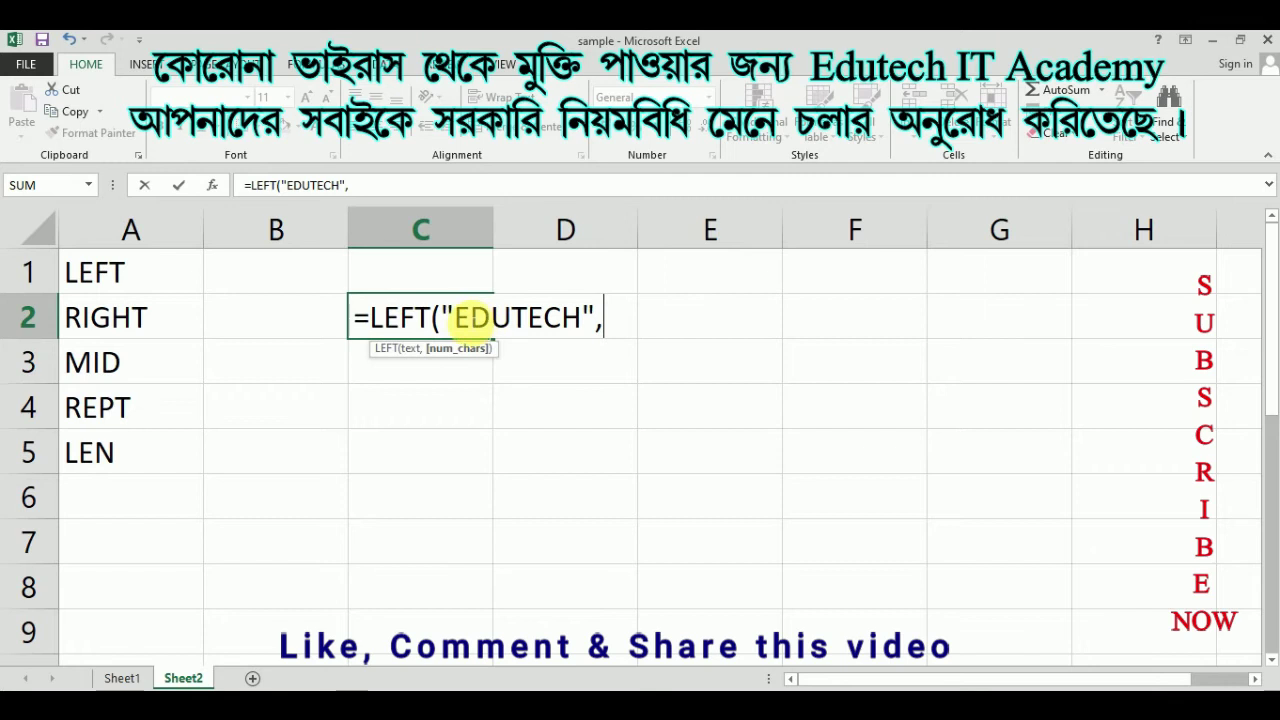
pyautogui.click(470, 318)
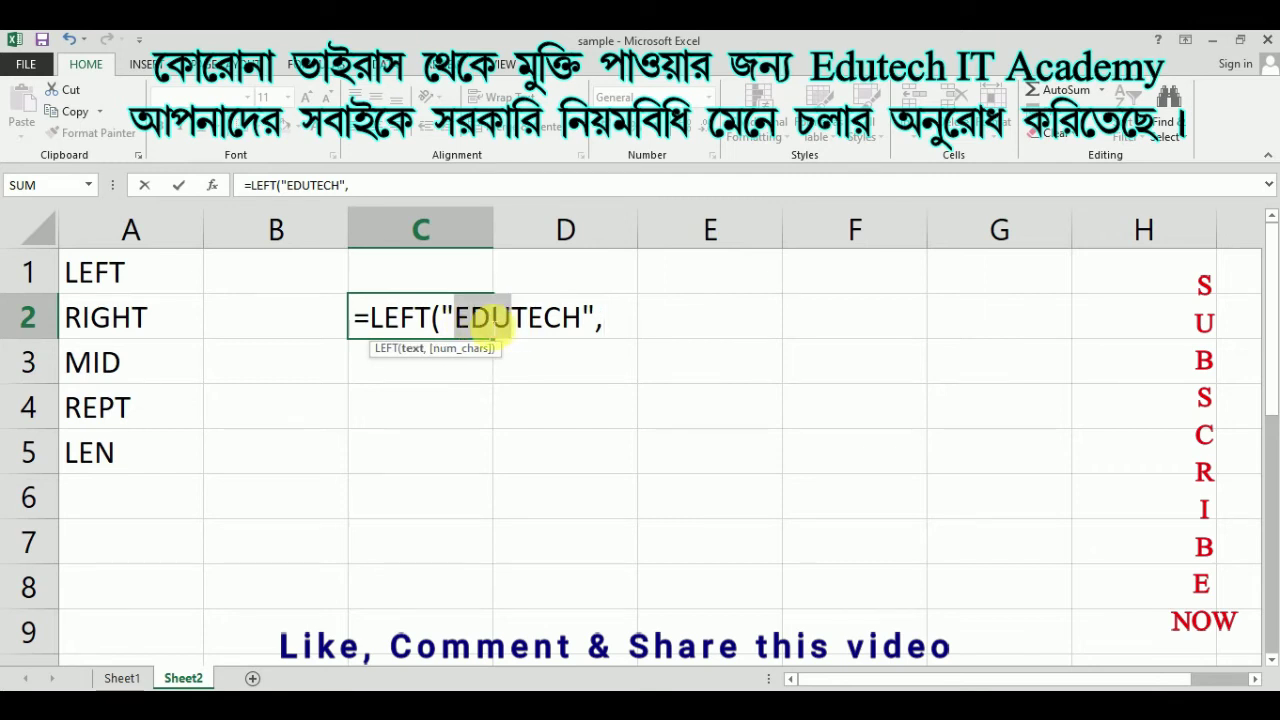
pyautogui.click(609, 317)
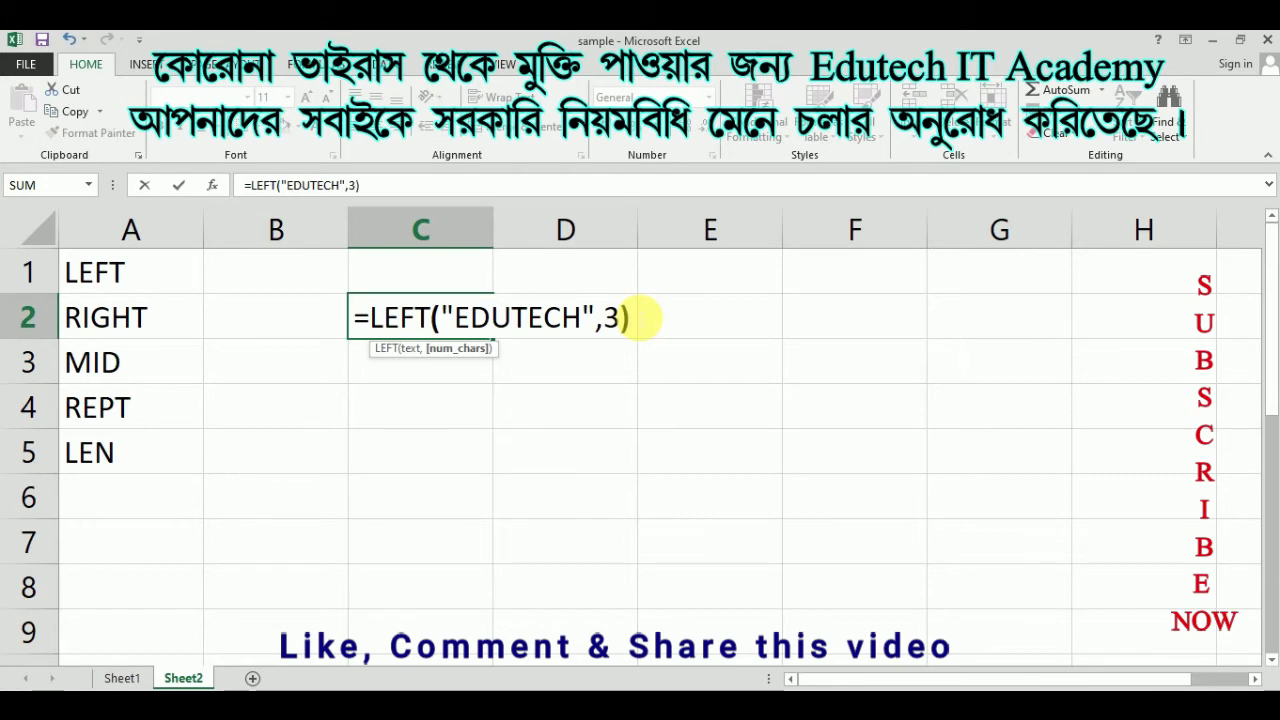
pyautogui.moveTo(455, 318); pyautogui.dragTo(512, 316)
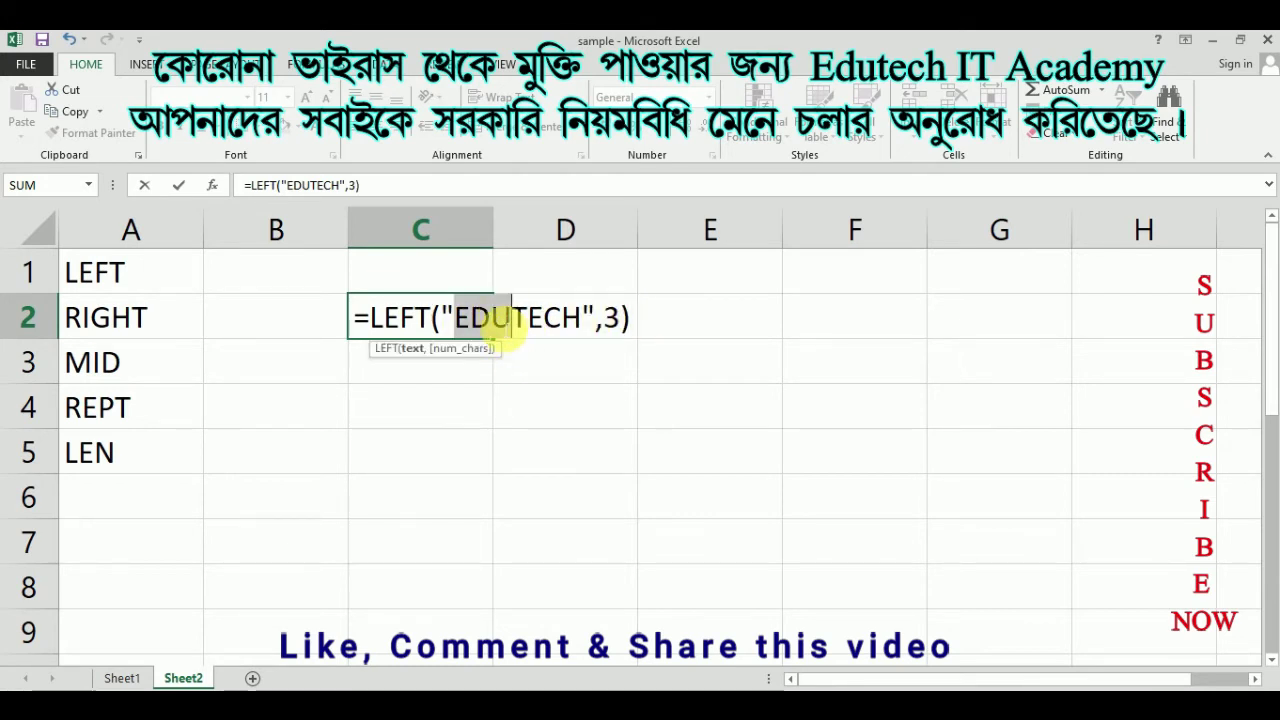
pyautogui.click(512, 318)
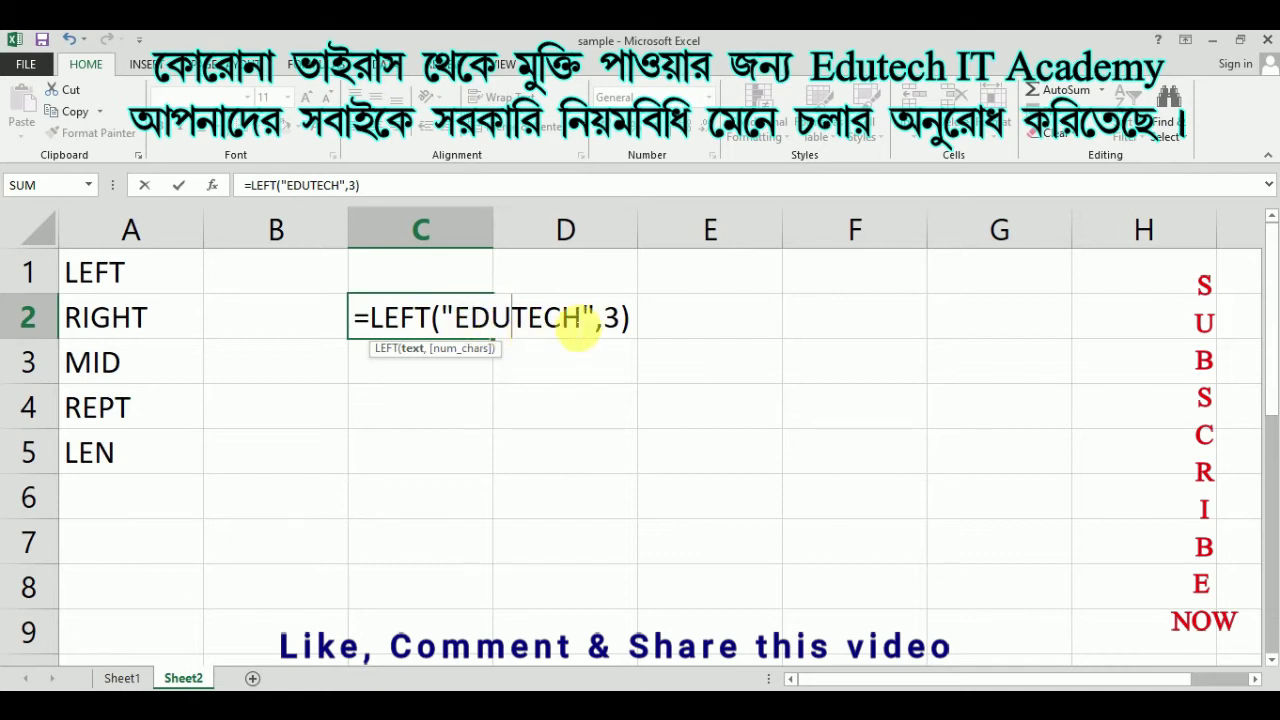
pyautogui.press('Return')
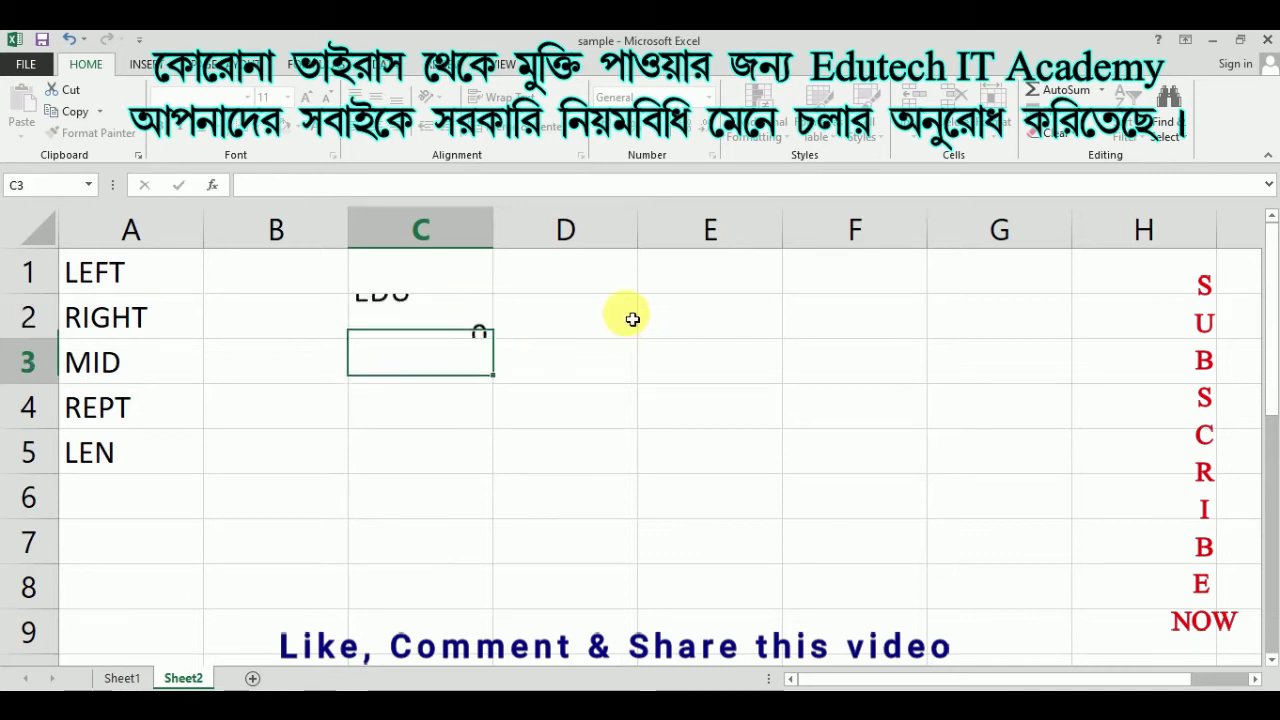
# Enter =RIGHT("EDUTECH",4) in C3 so it returns TECH
pyautogui.click(470, 330)
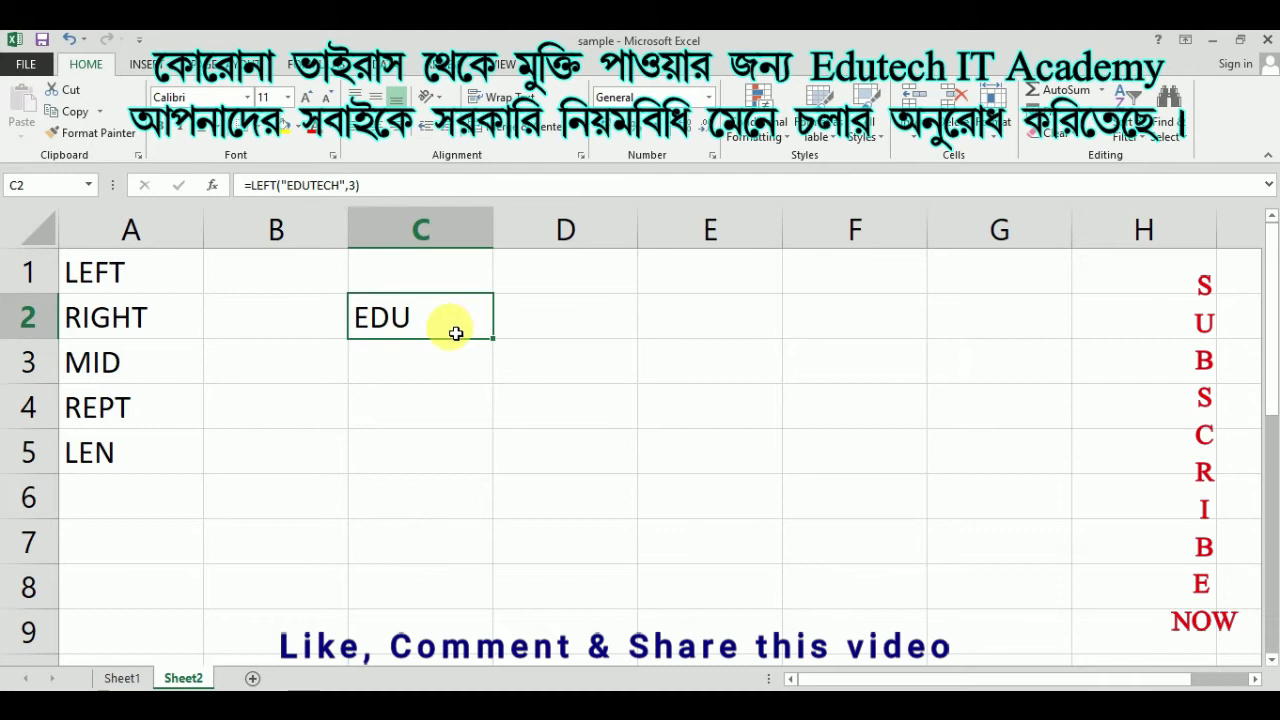
pyautogui.click(443, 370)
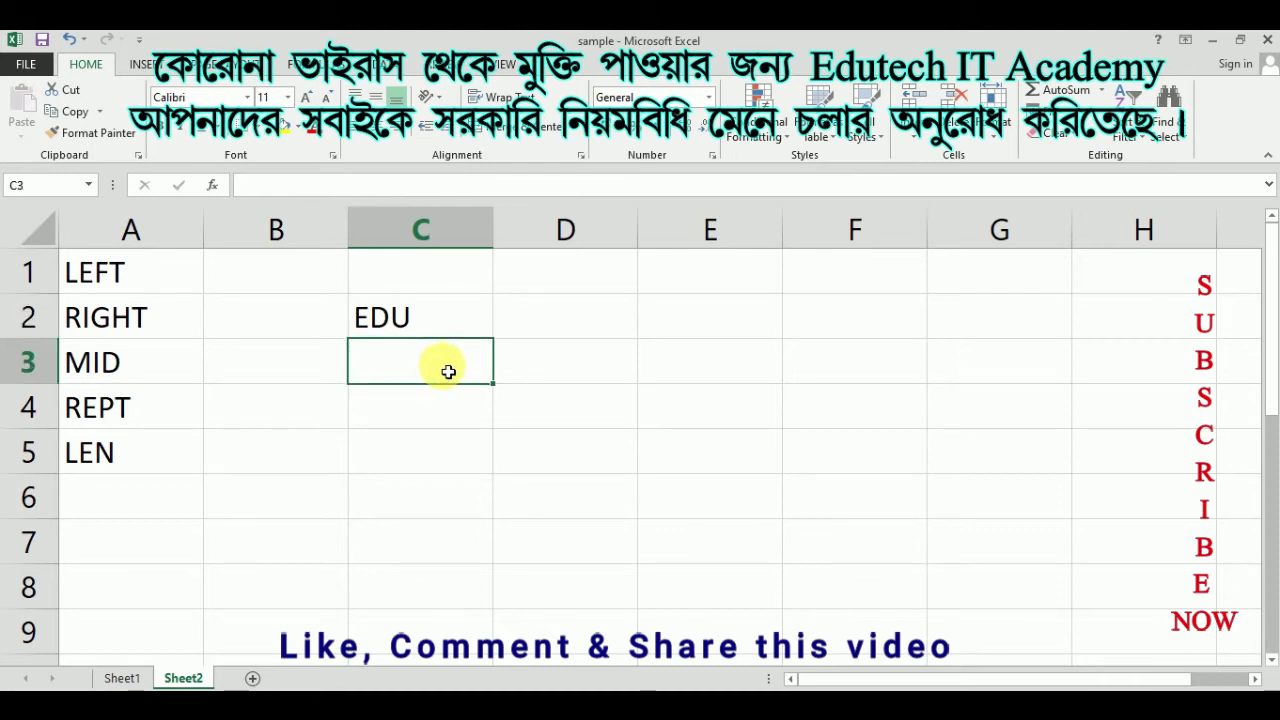
pyautogui.write('=')
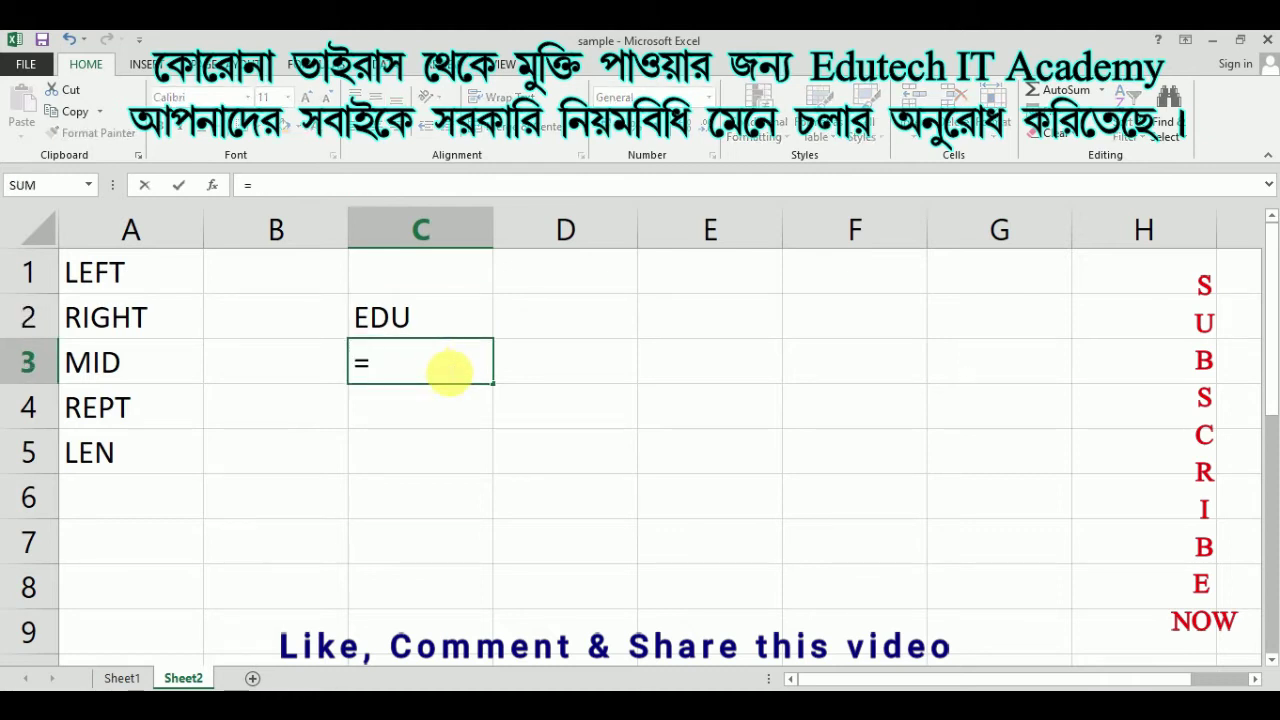
pyautogui.write('RIG')
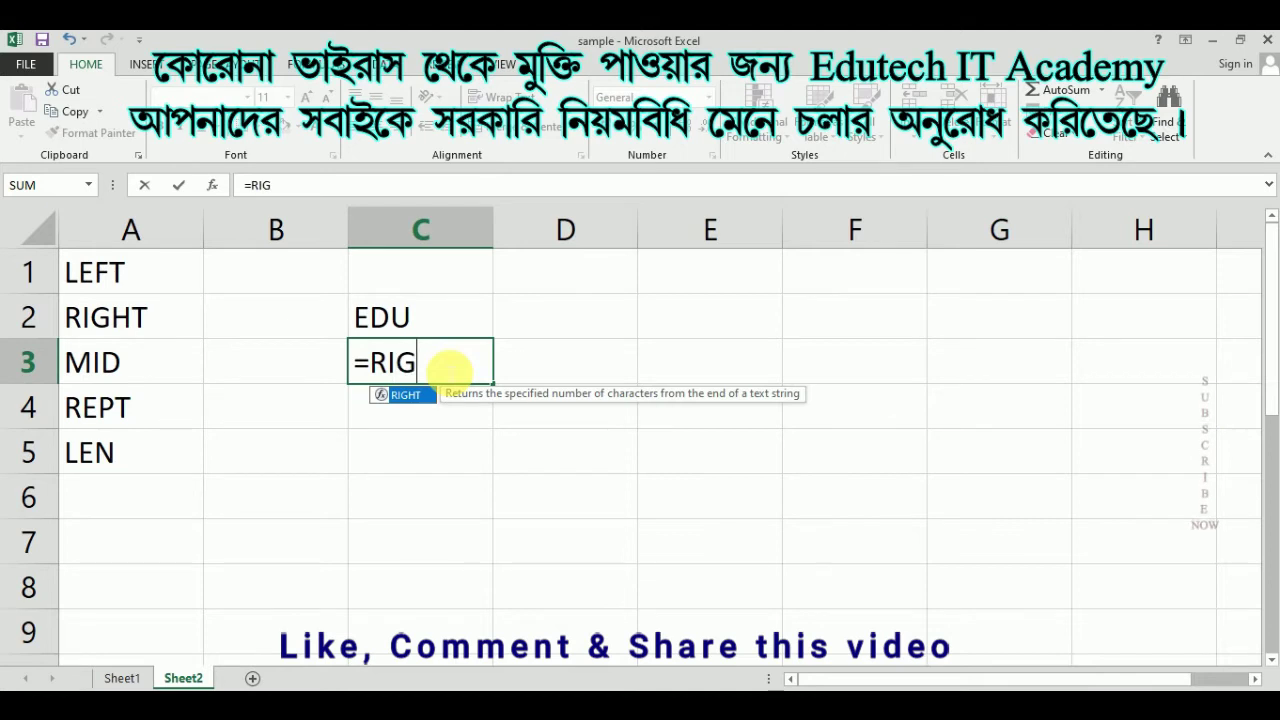
pyautogui.write('HT("')
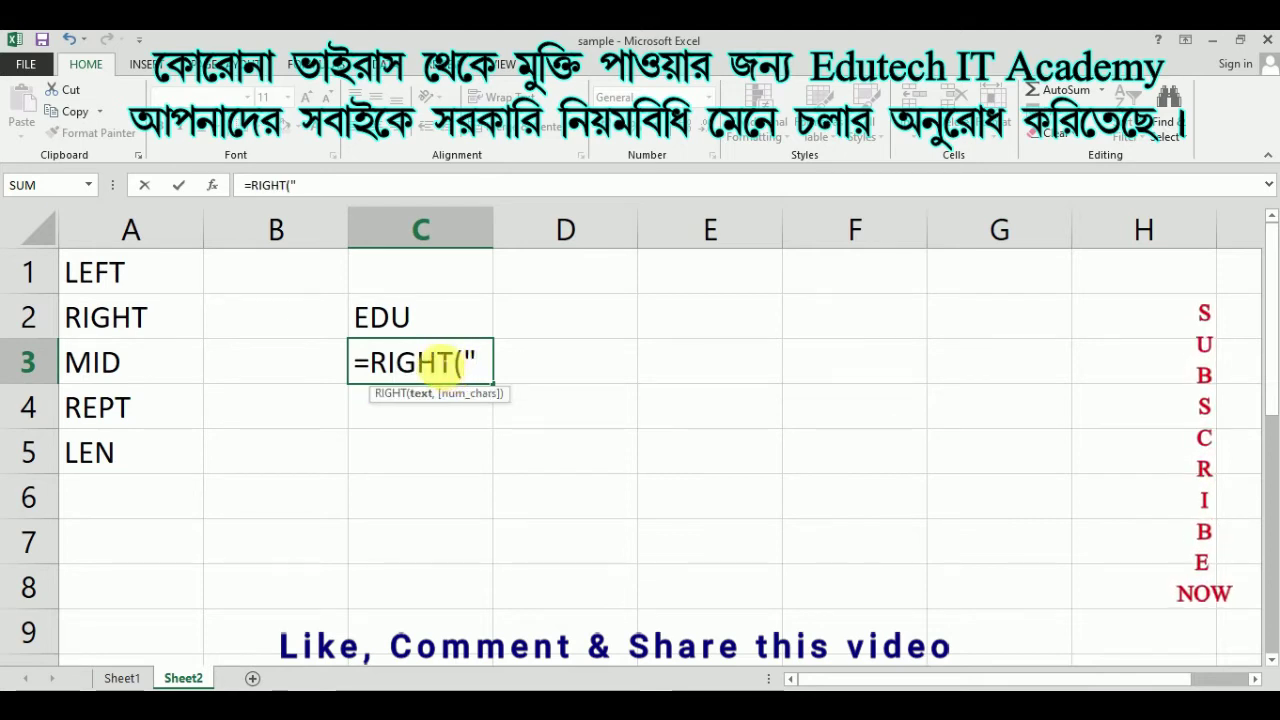
pyautogui.write('EDU')
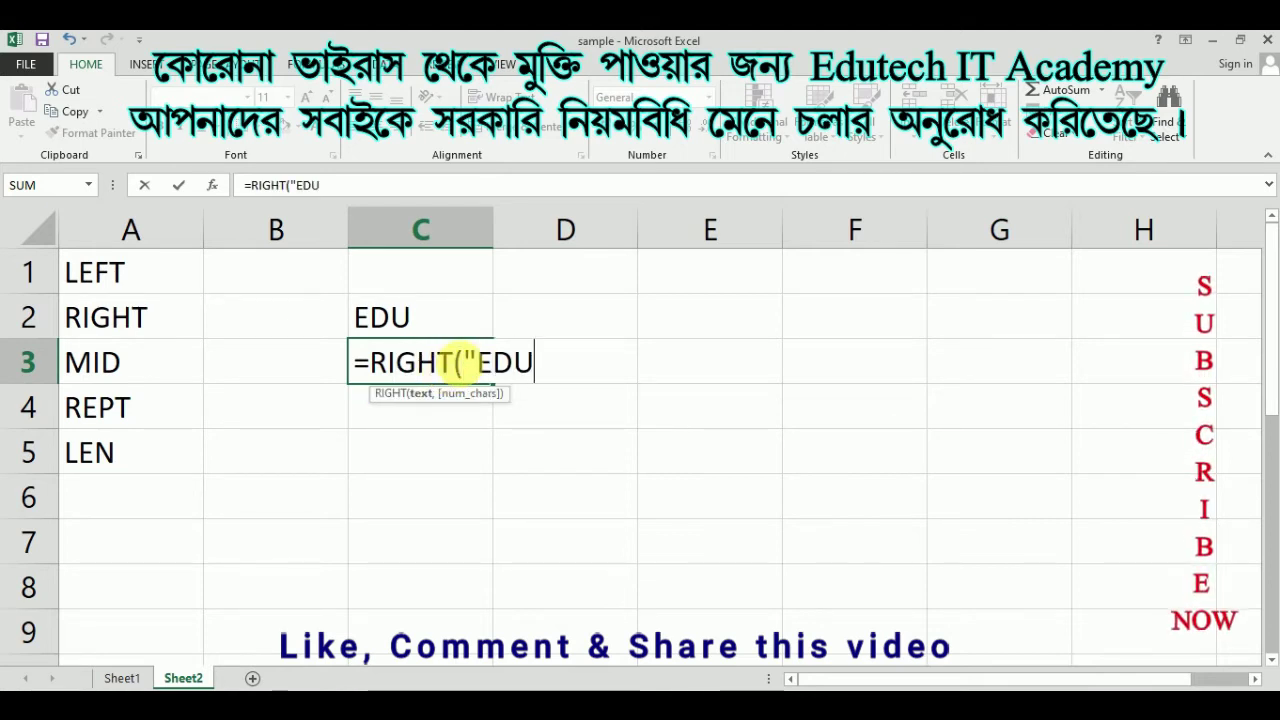
pyautogui.write('TECH",')
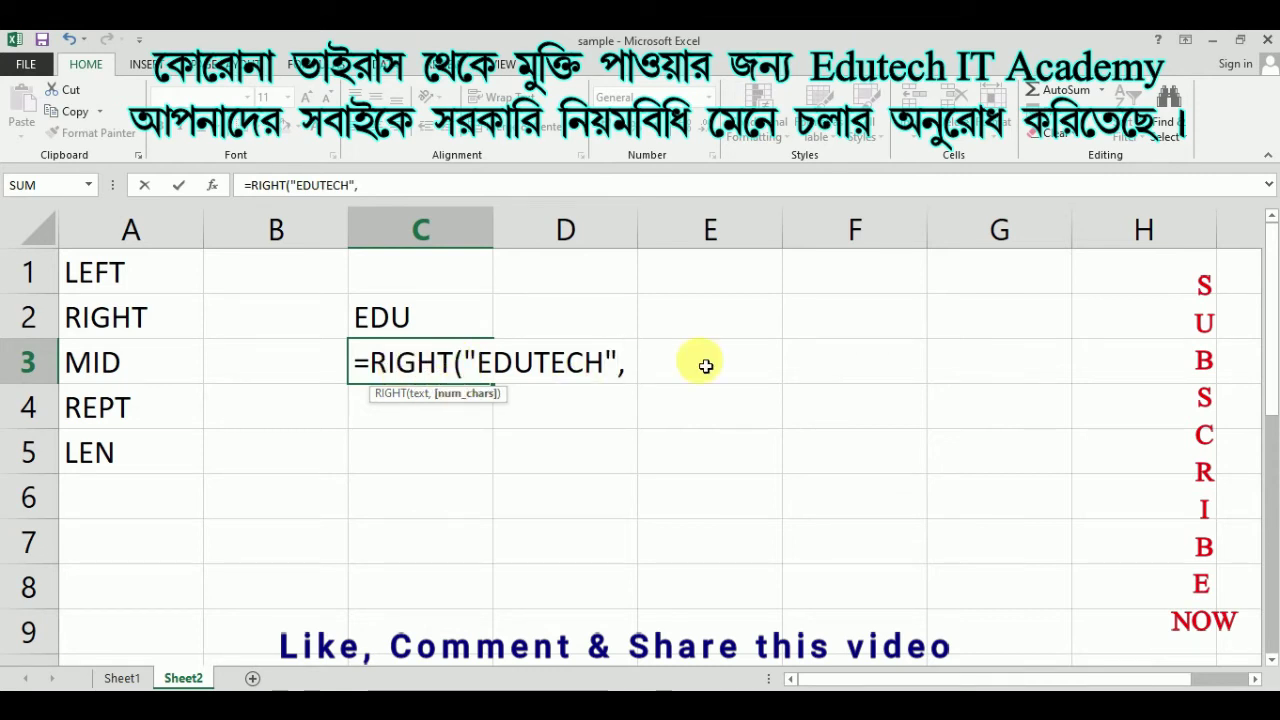
pyautogui.write('4')
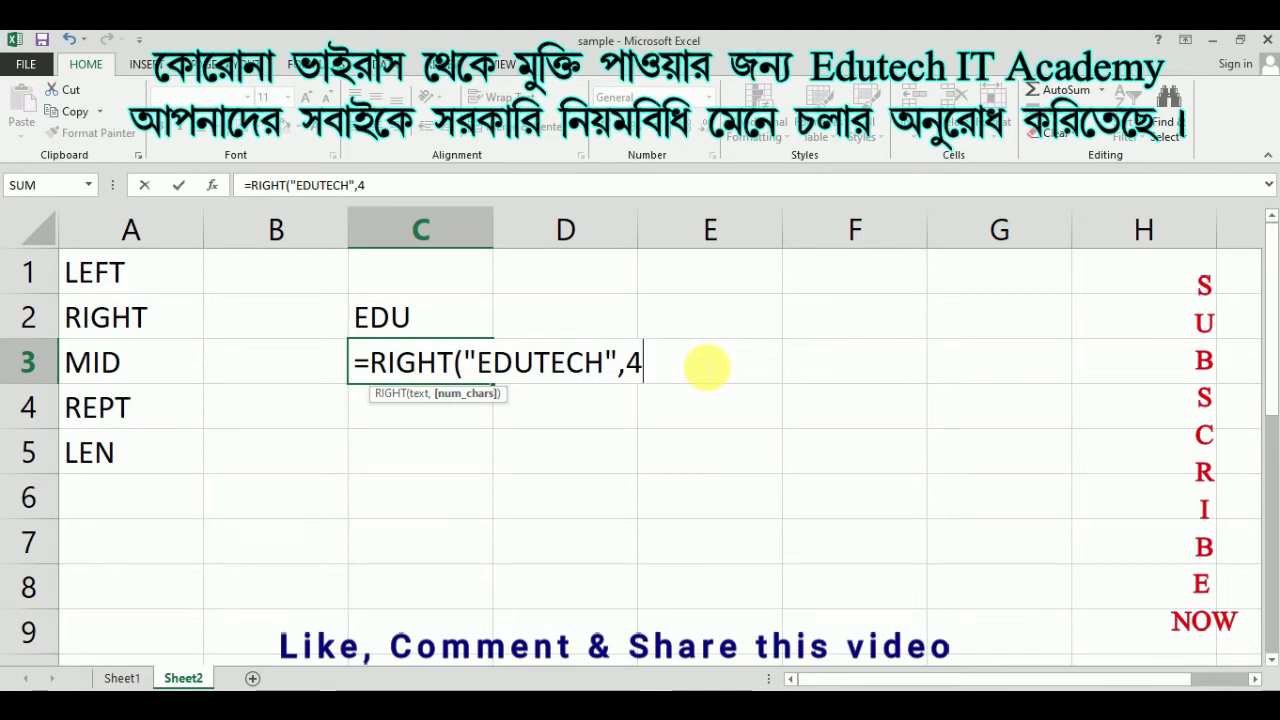
pyautogui.moveTo(532, 363); pyautogui.dragTo(588, 370)
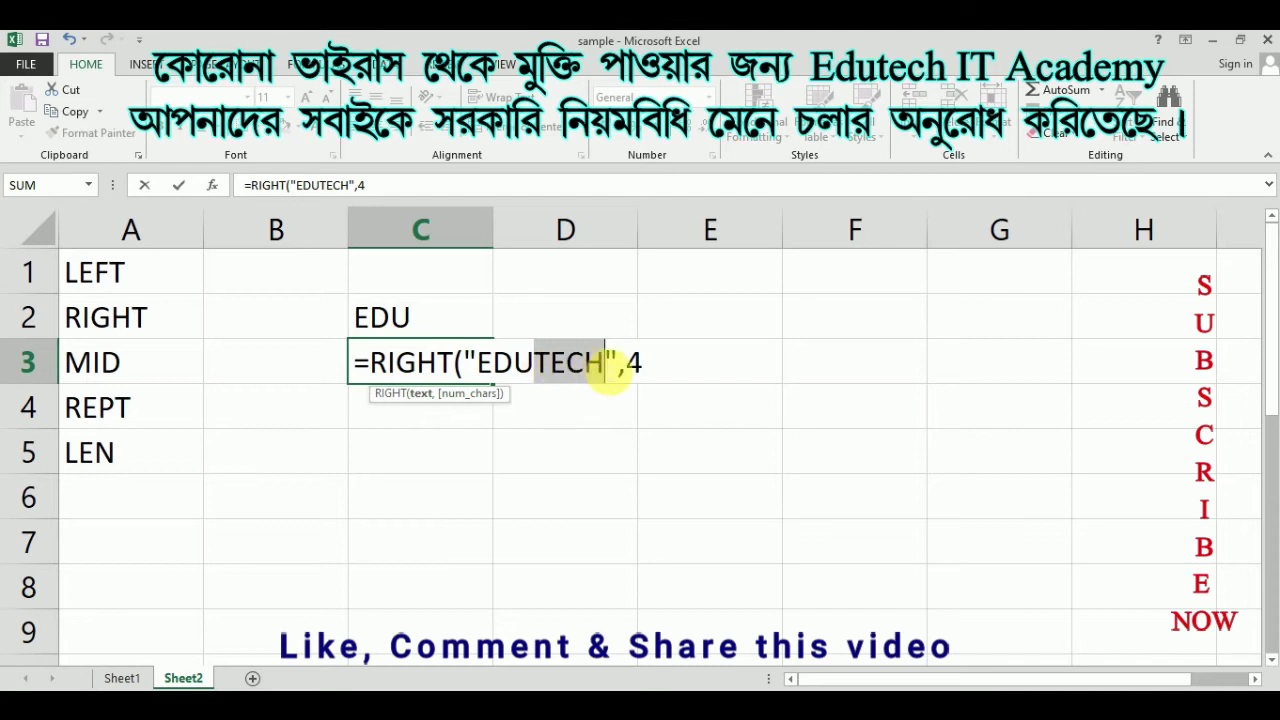
pyautogui.click(606, 365)
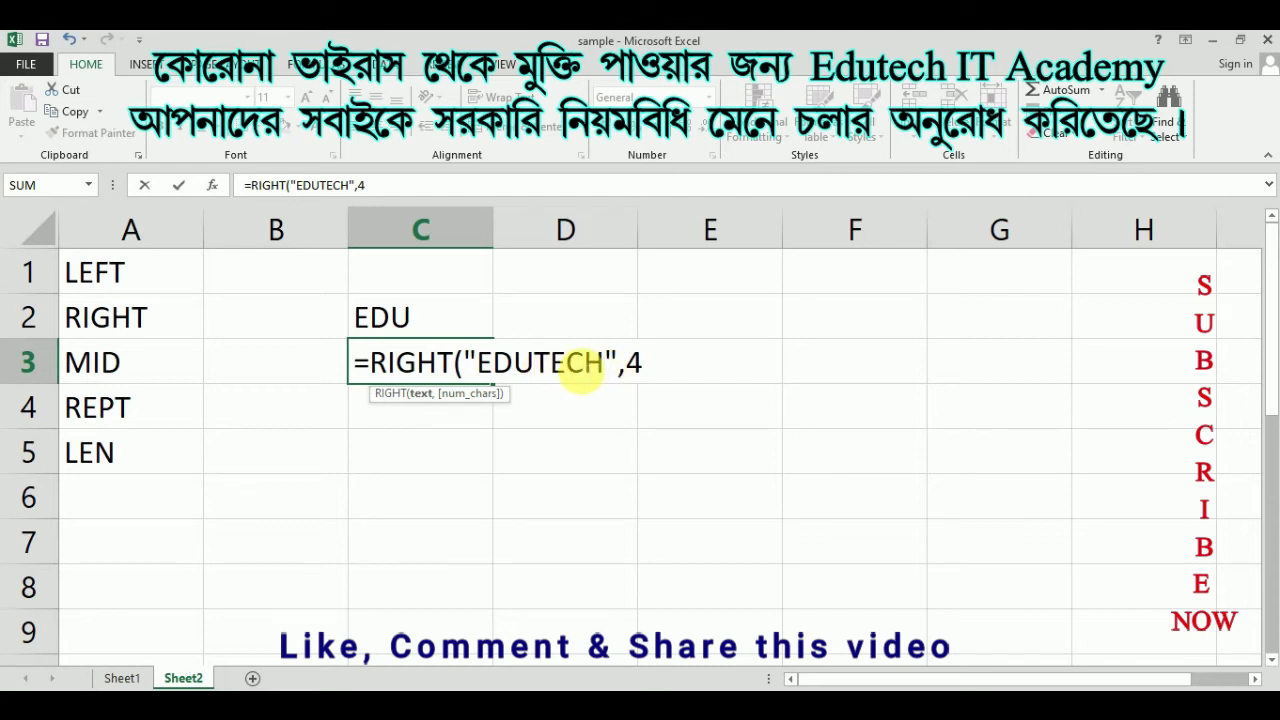
pyautogui.doubleClick(570, 362)
pyautogui.click(552, 362)
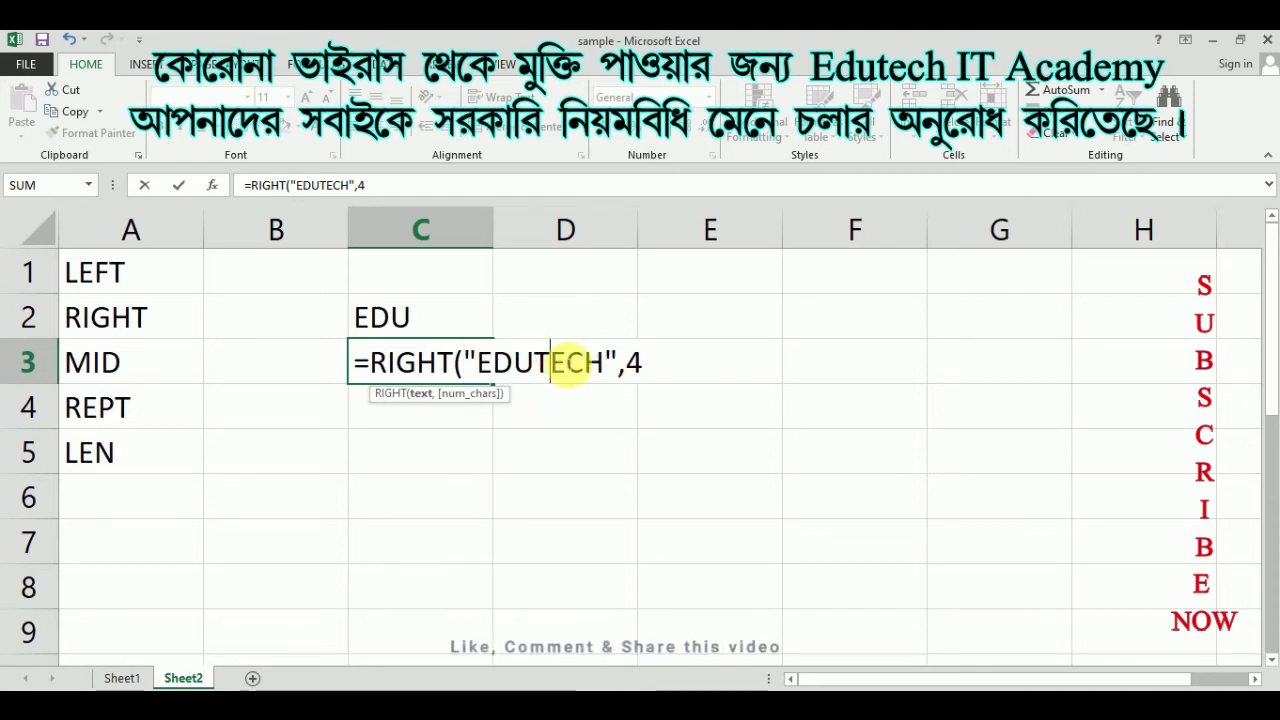
pyautogui.moveTo(534, 362); pyautogui.dragTo(606, 362)
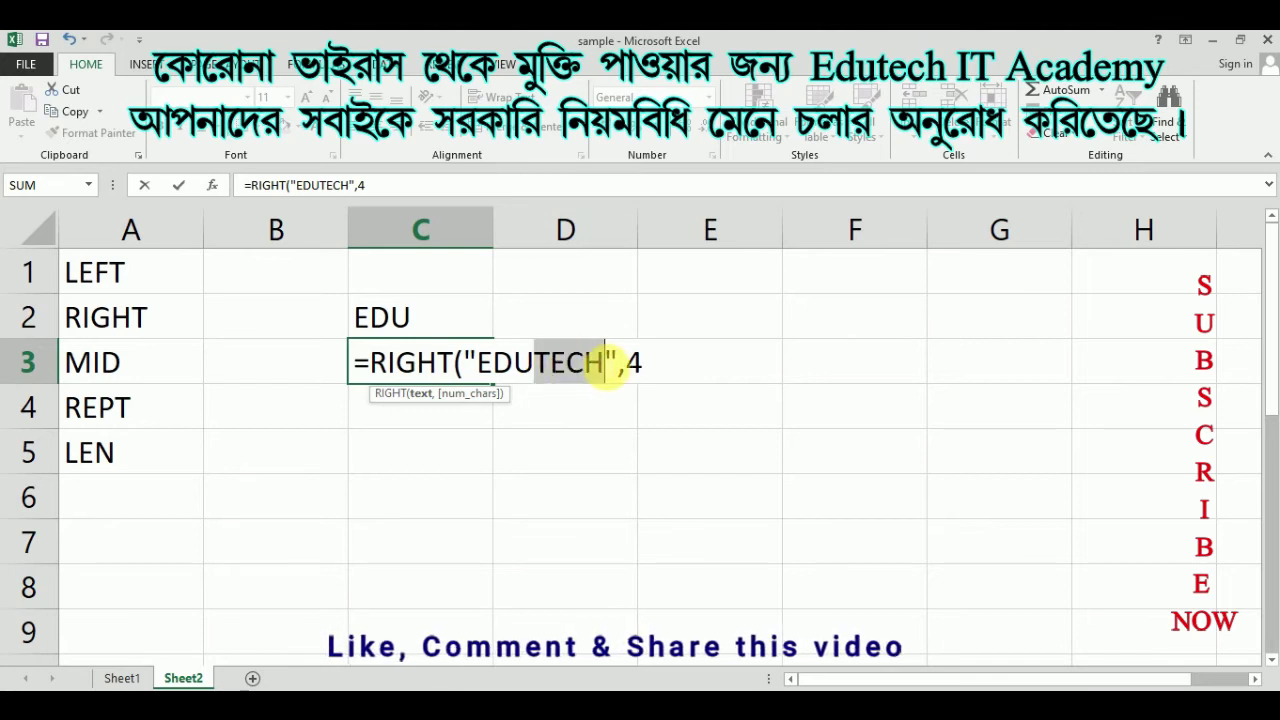
pyautogui.click(655, 350)
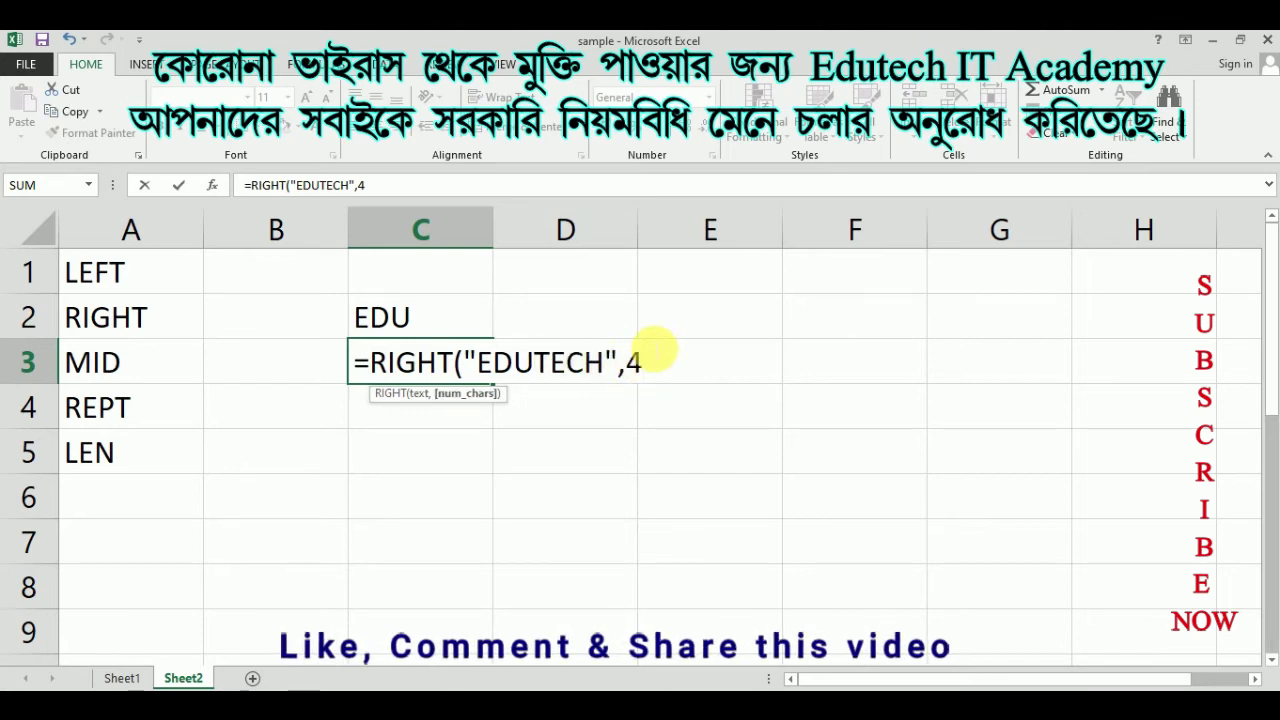
pyautogui.write(')')
pyautogui.press('Return')
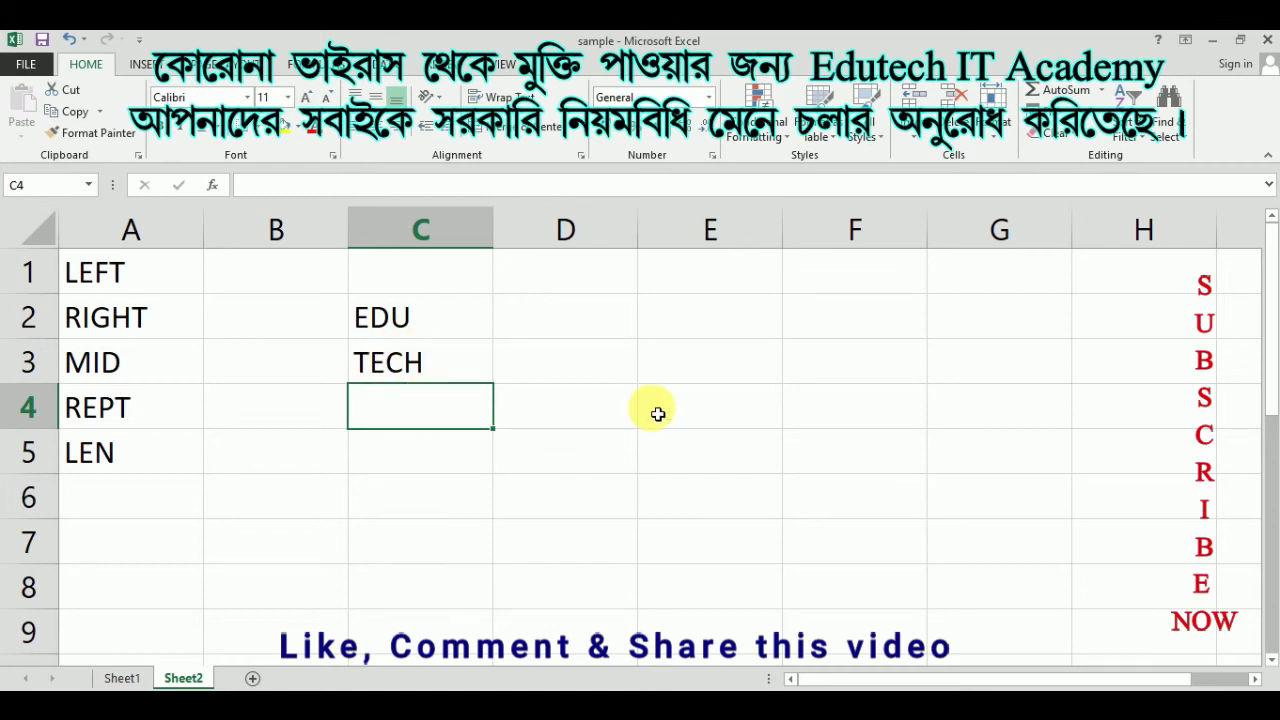
# Start a MID formula in C4 with "COMPUTER" as its text, fixing a typo
pyautogui.write('=')
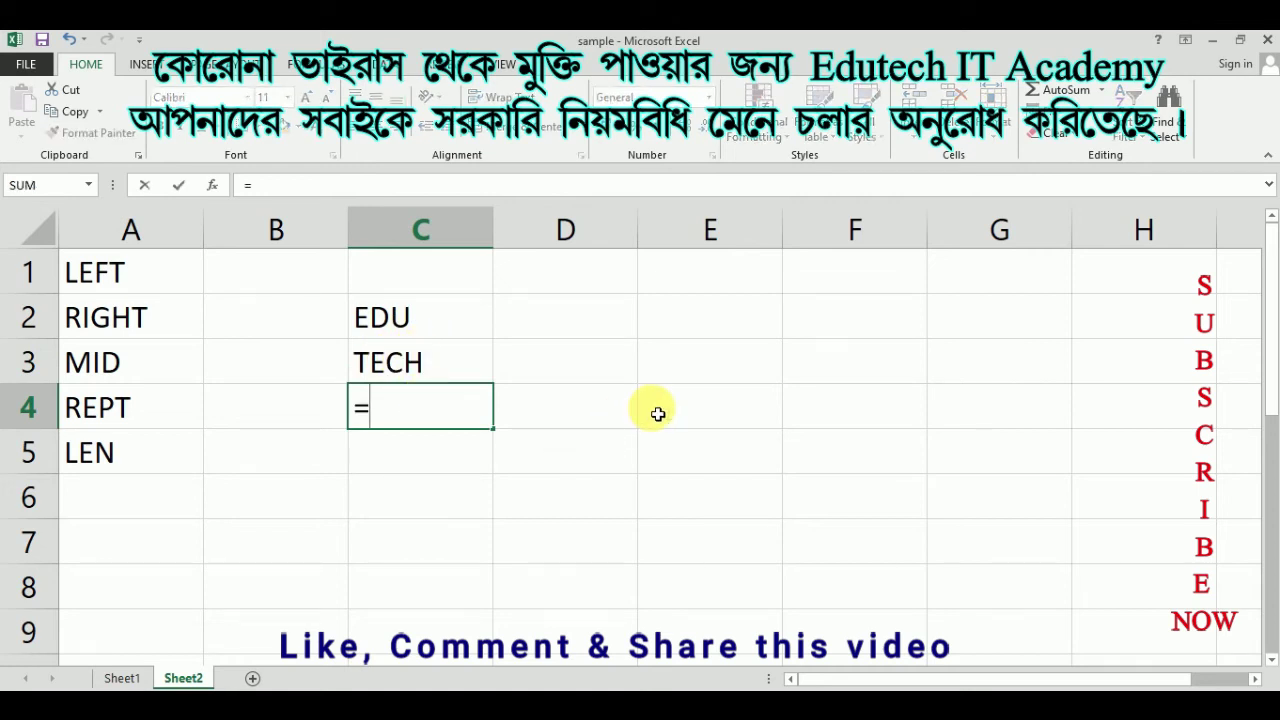
pyautogui.write('MID(')
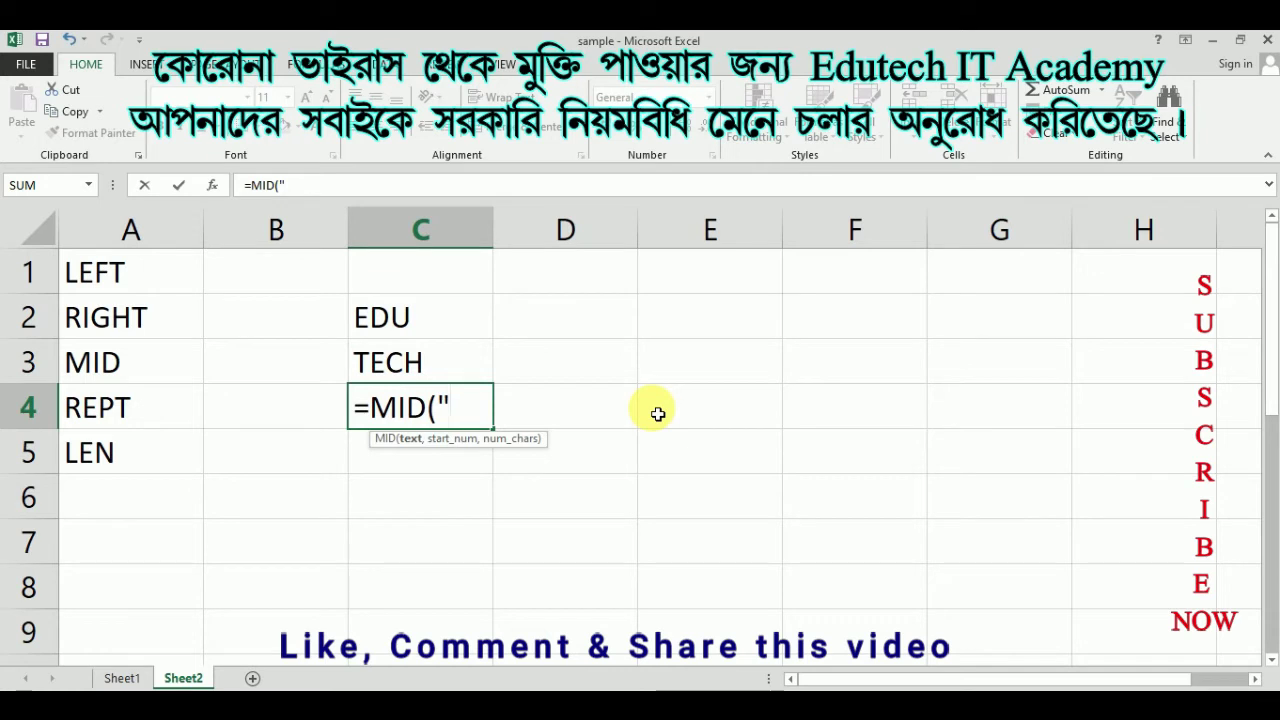
pyautogui.write('CO')
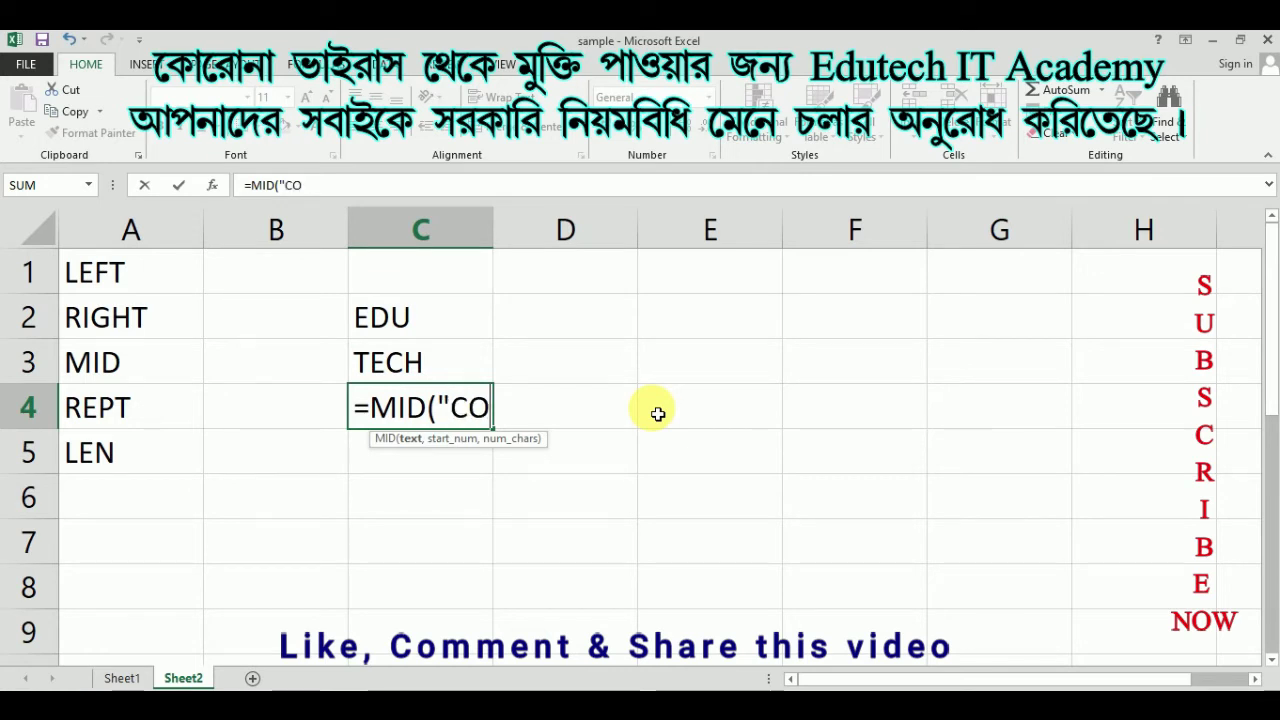
pyautogui.write('MPUY')
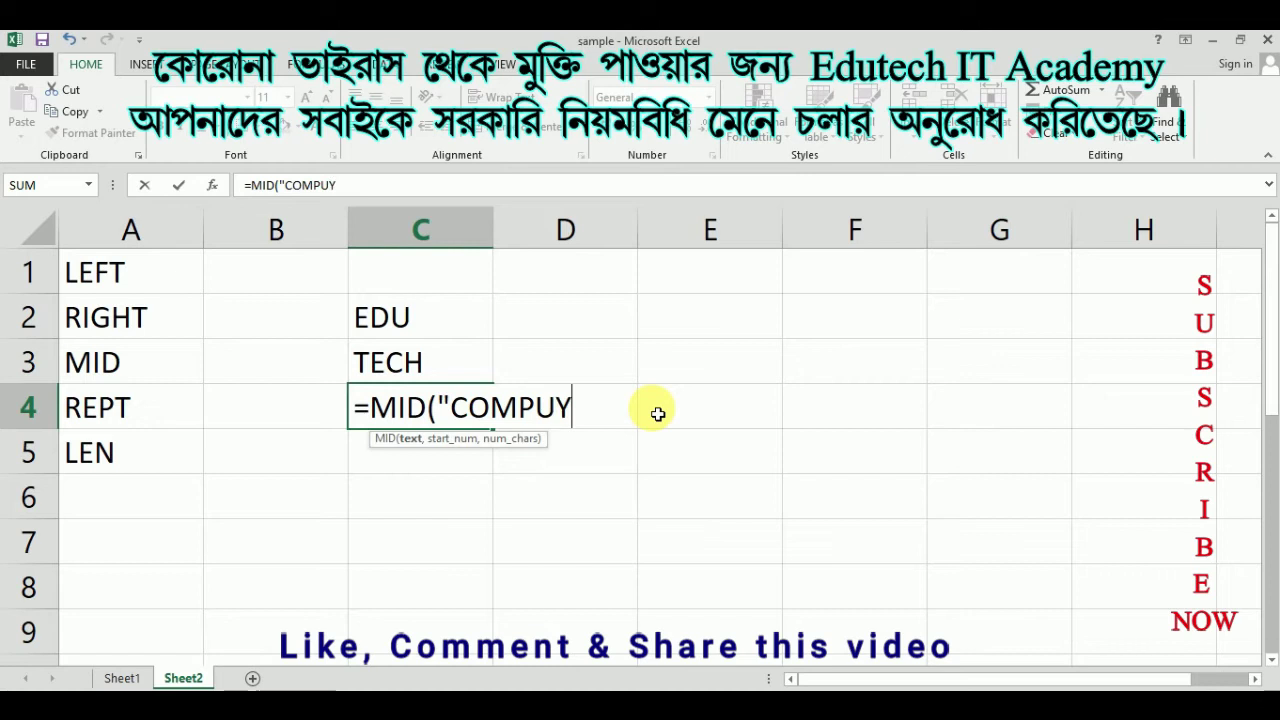
pyautogui.press('BackSpace')
pyautogui.write('TER",')
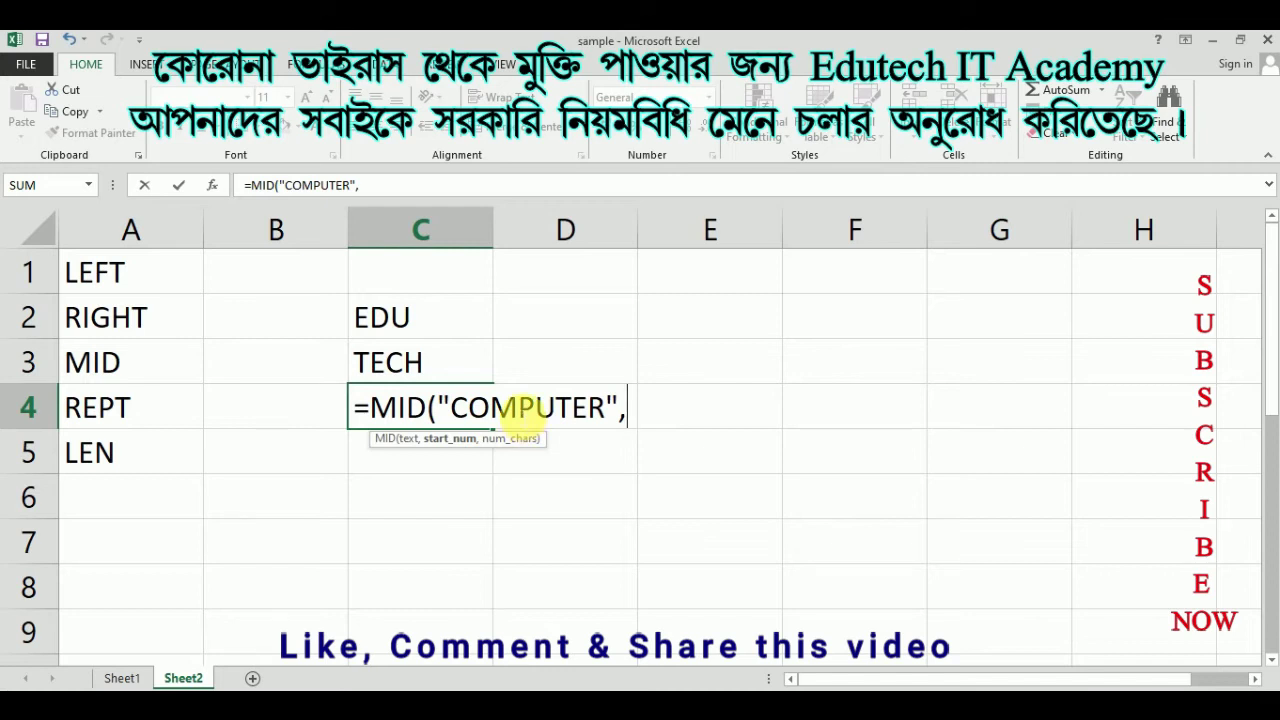
pyautogui.click(456, 407)
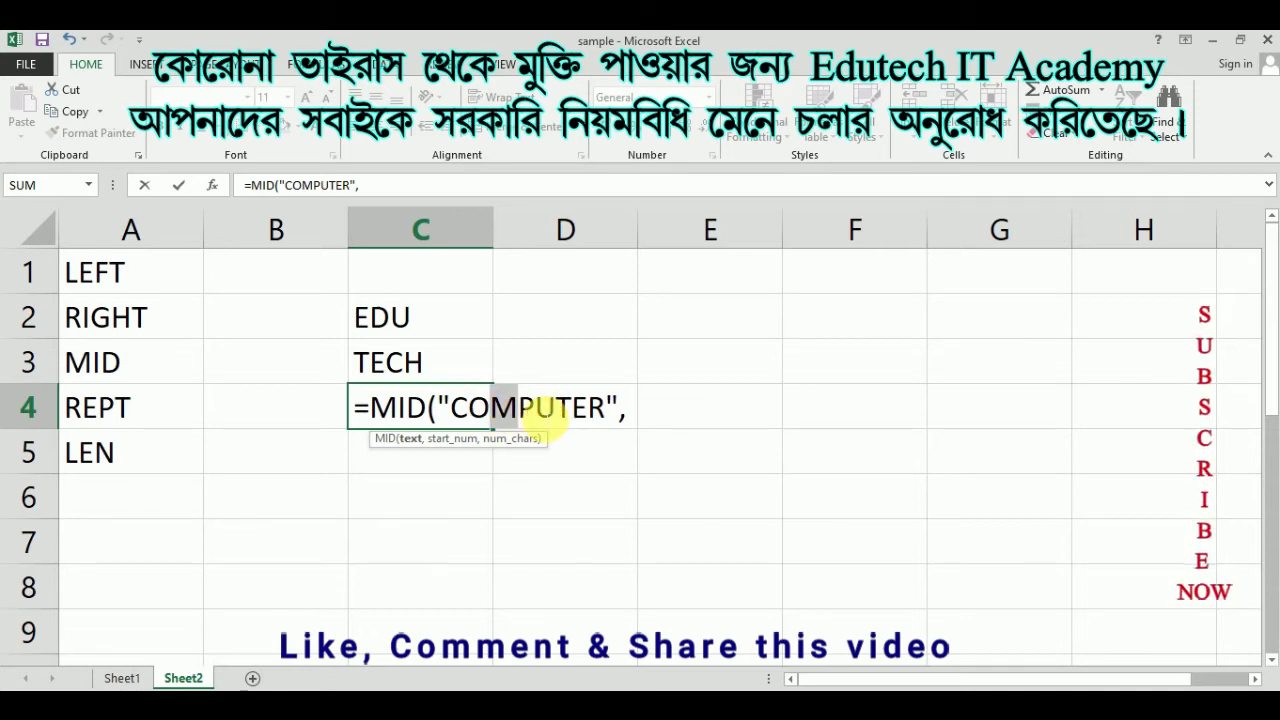
pyautogui.click(640, 410)
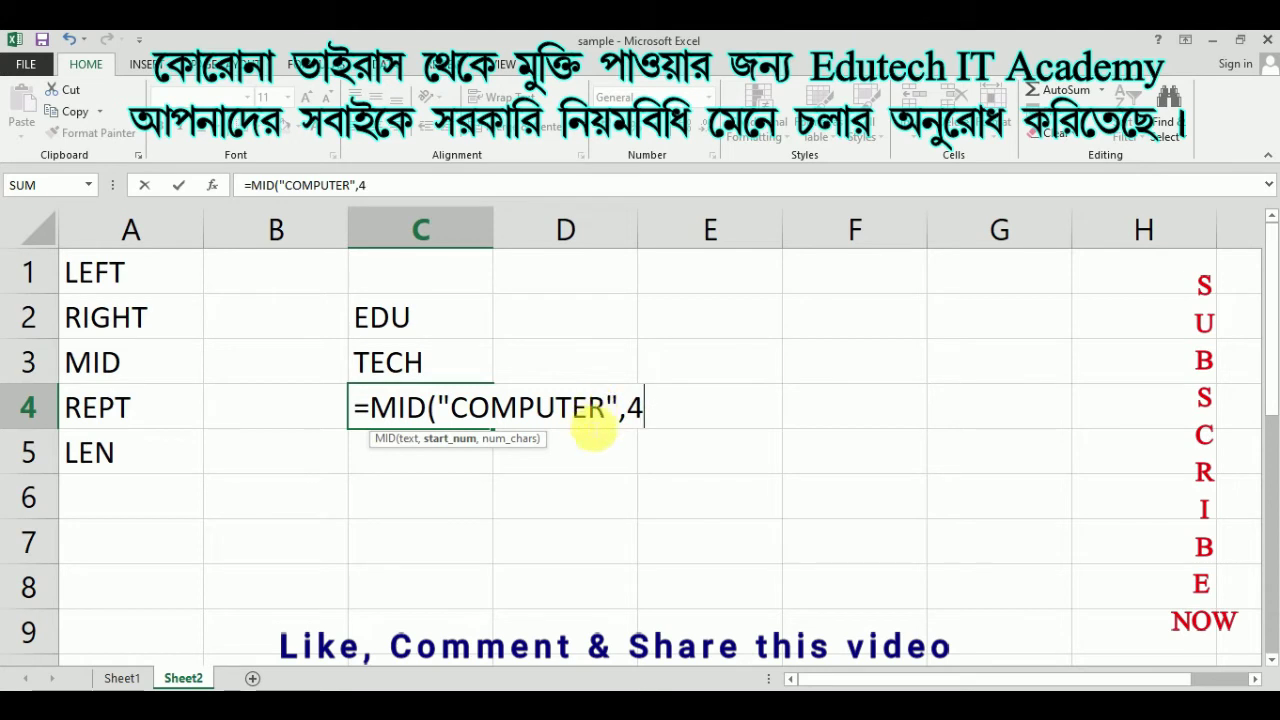
pyautogui.click(468, 407)
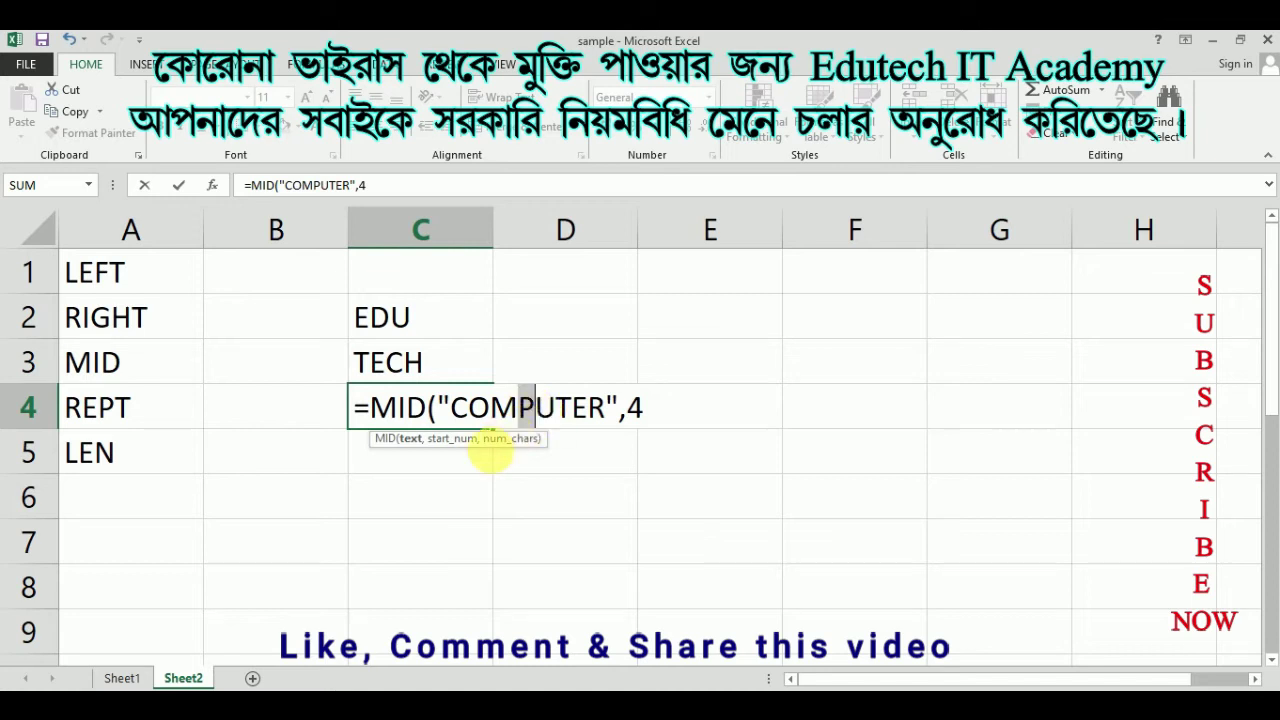
pyautogui.click(640, 407)
# Complete it as =MID("COMPUTER",4,3) returning PUT, then reselect C4 to check
pyautogui.write(',')
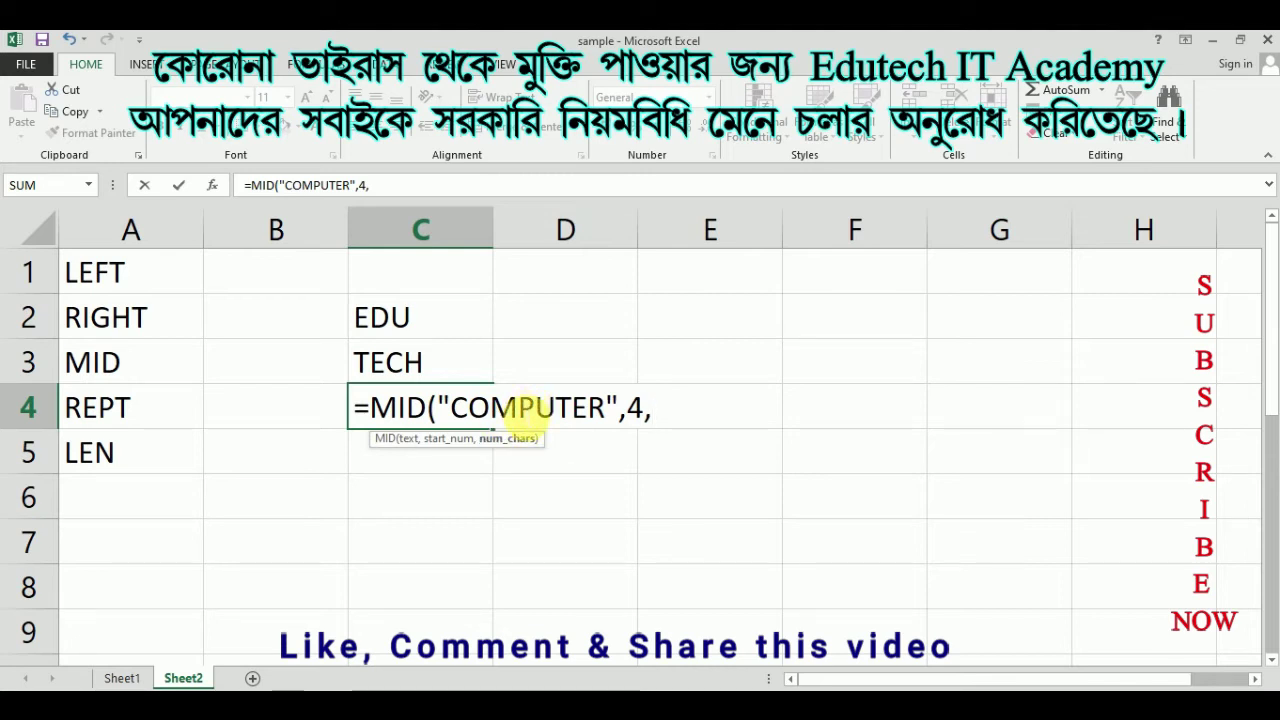
pyautogui.click(524, 403)
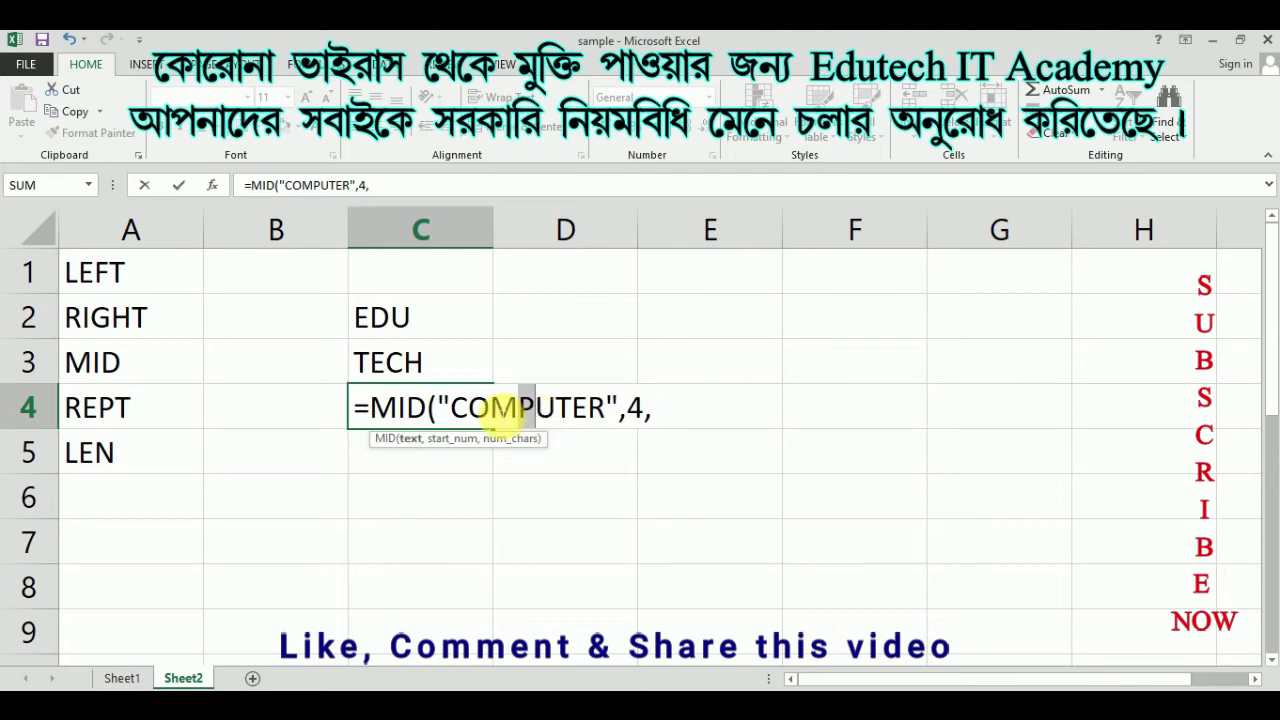
pyautogui.moveTo(527, 395); pyautogui.dragTo(563, 412)
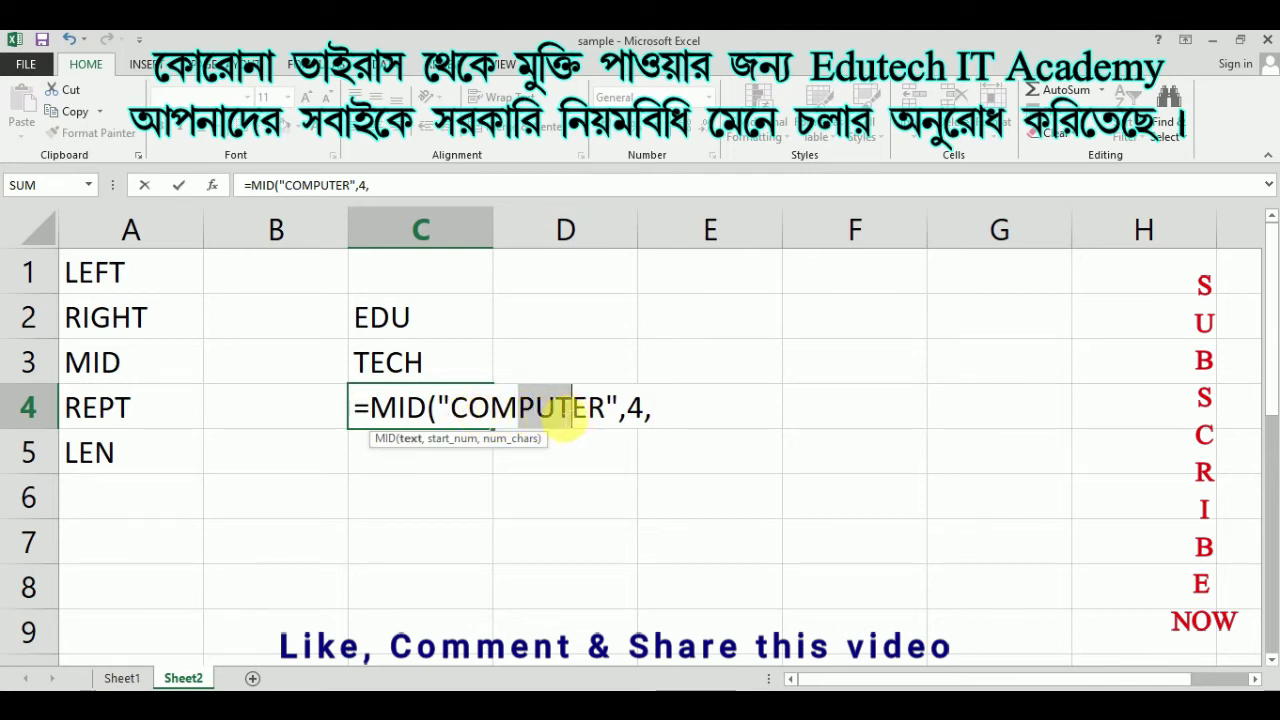
pyautogui.click(668, 407)
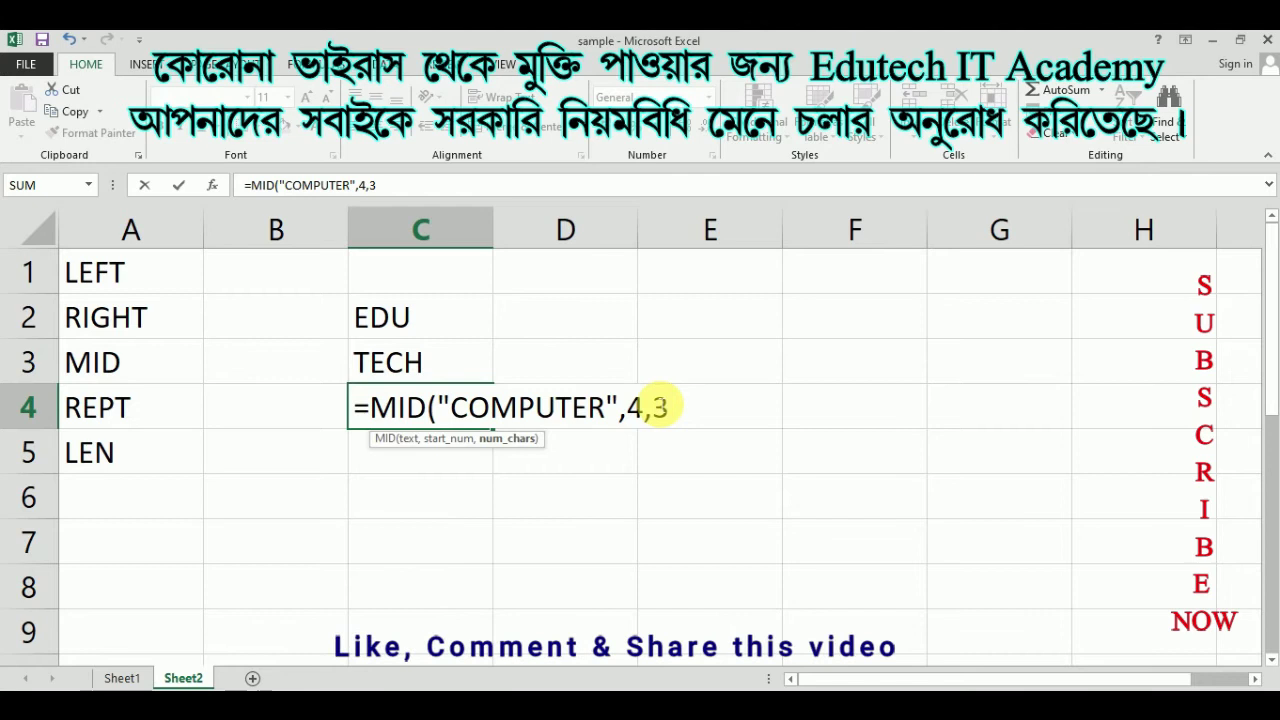
pyautogui.write('3)')
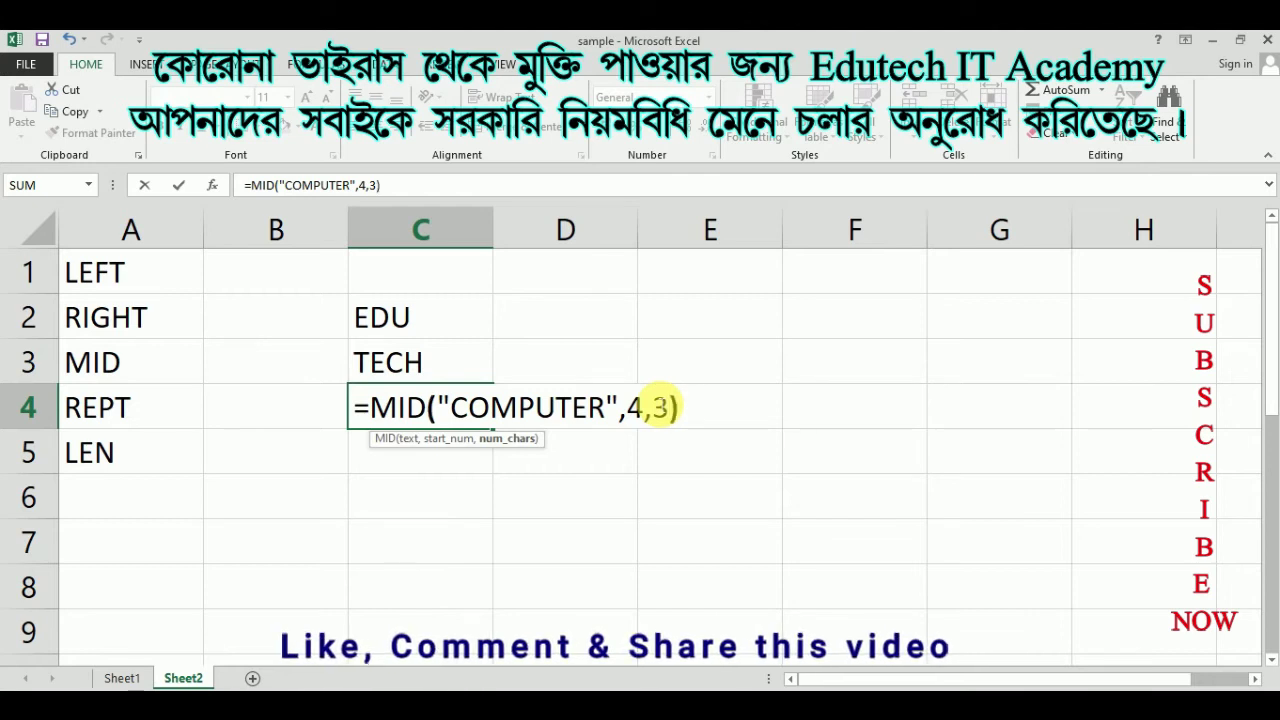
pyautogui.press('Return')
pyautogui.click(395, 422)
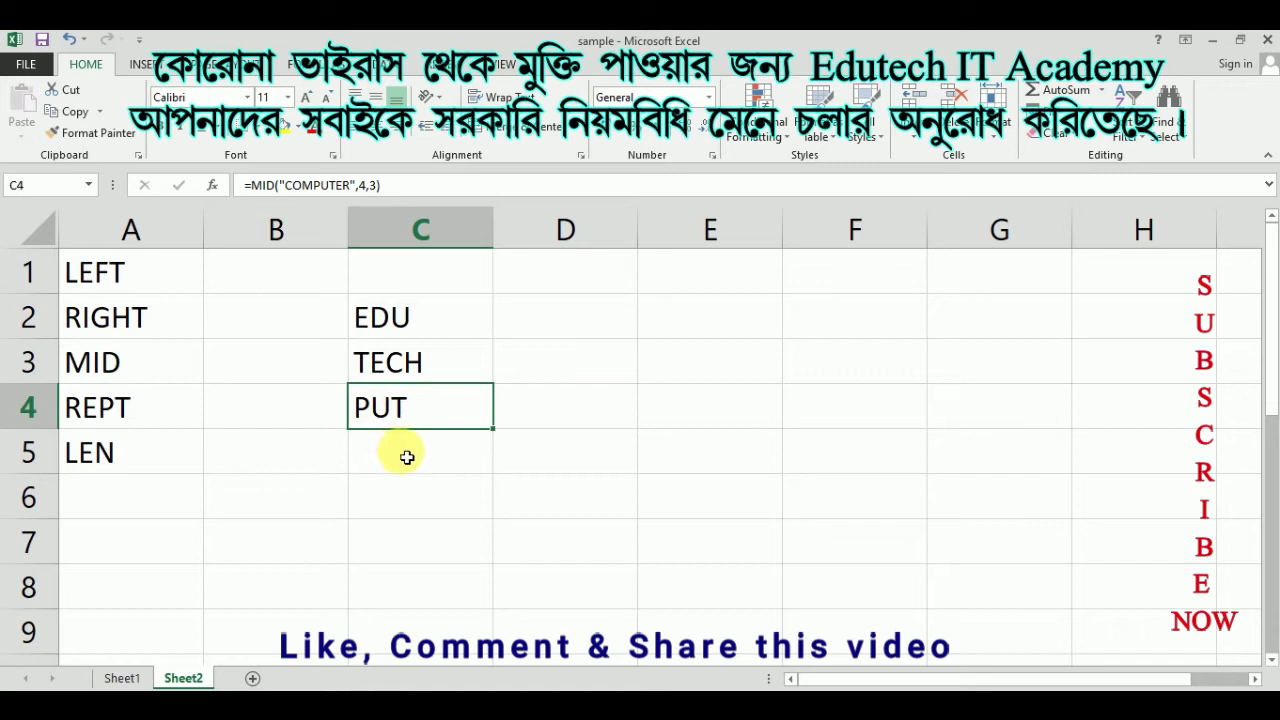
# Enter =REPT("BASIRHAT",3) in C5 and reselect it to check the result
pyautogui.click(410, 456)
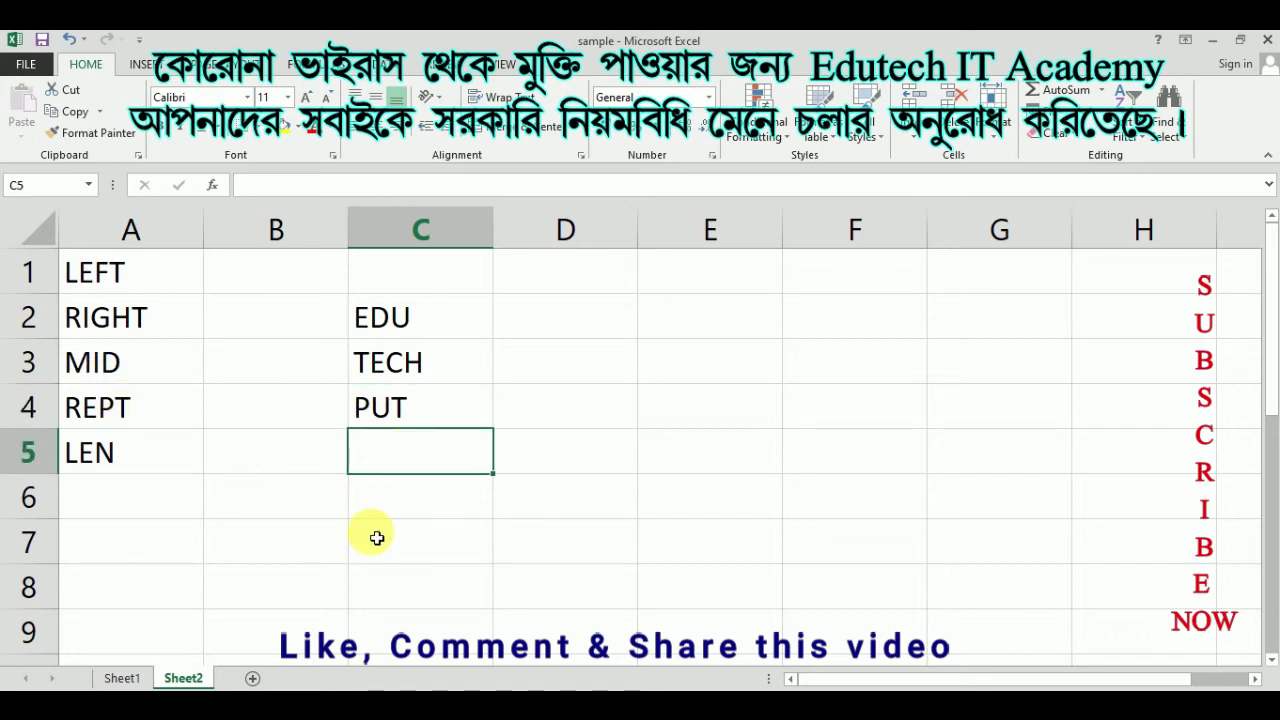
pyautogui.write('=')
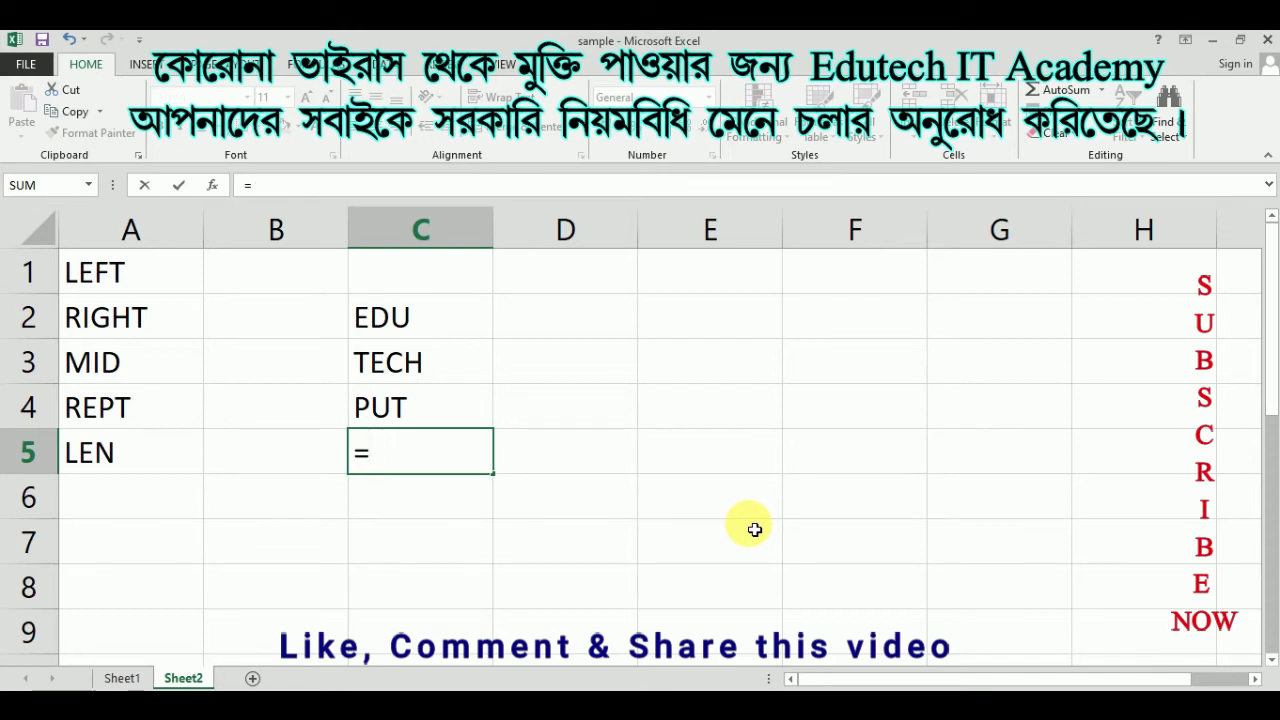
pyautogui.write('REPT')
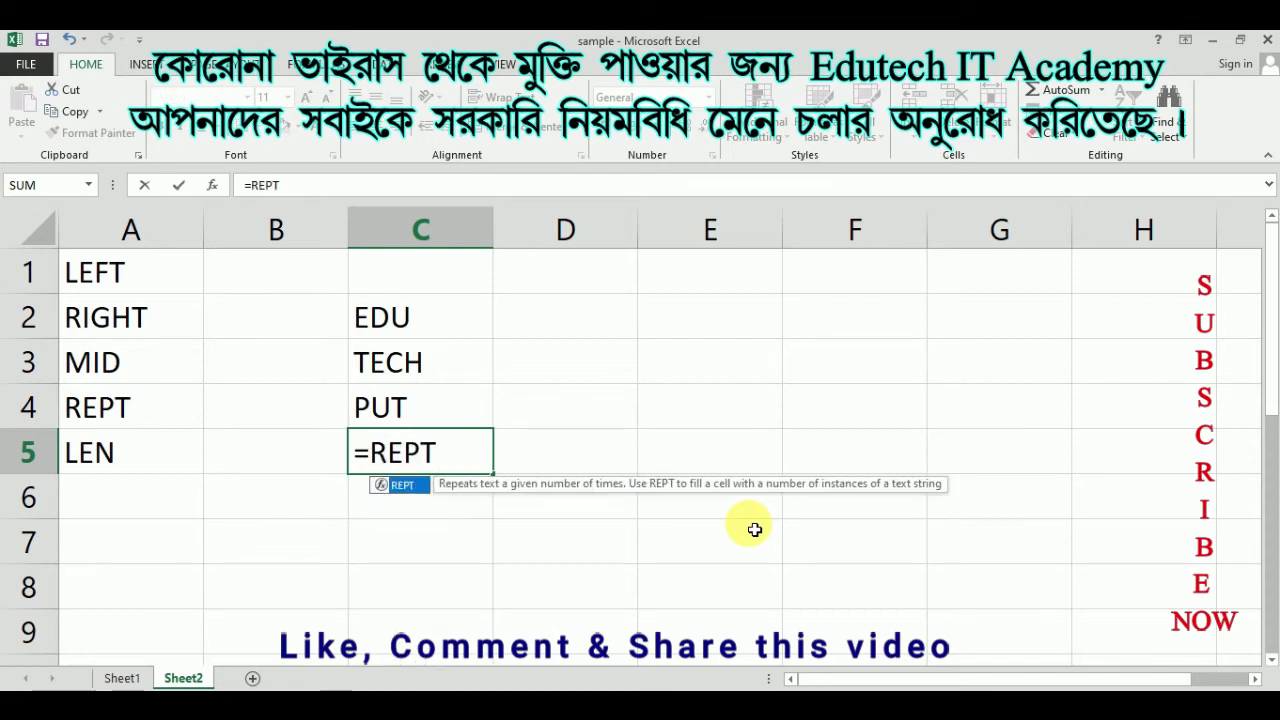
pyautogui.write('(')
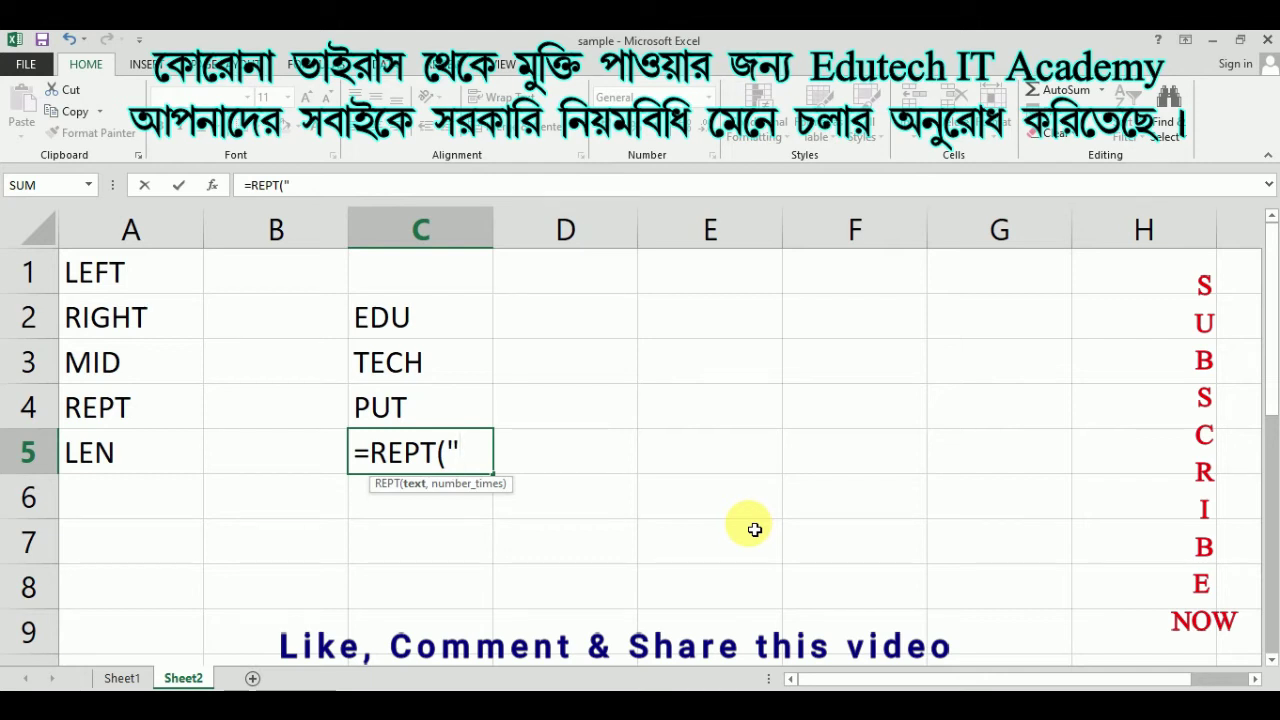
pyautogui.write('"BAS')
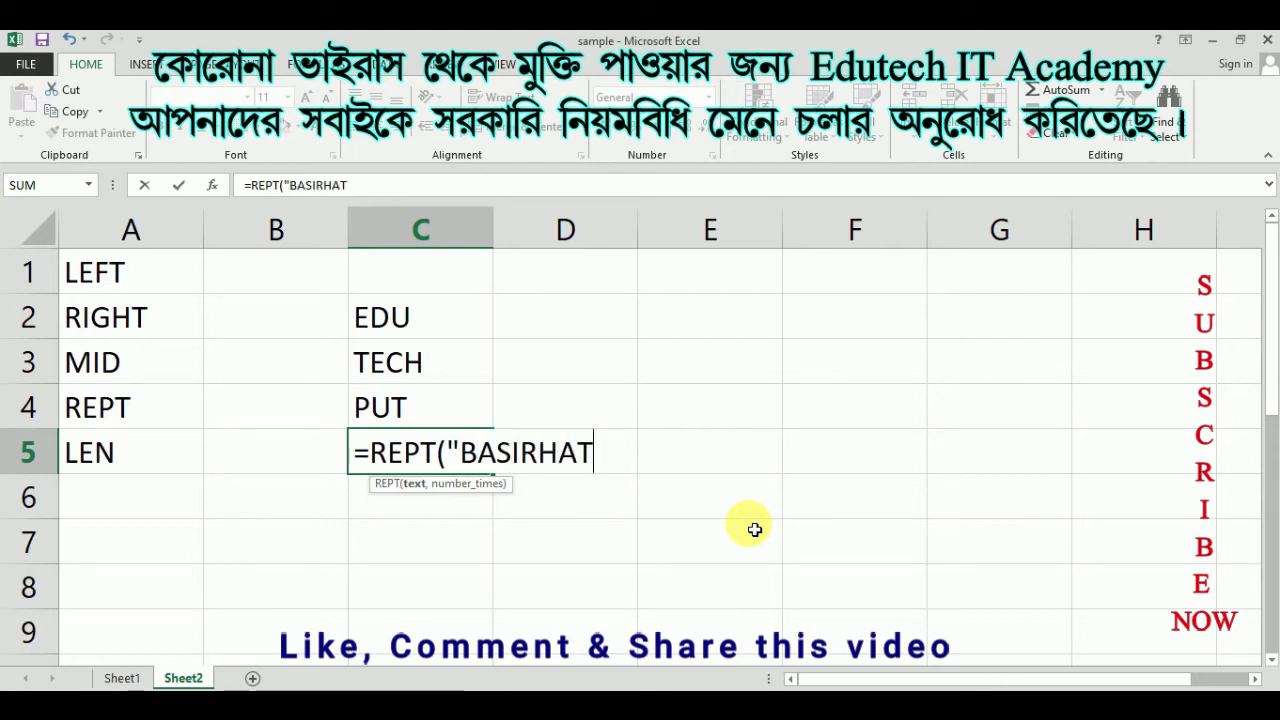
pyautogui.write('IRHAT')
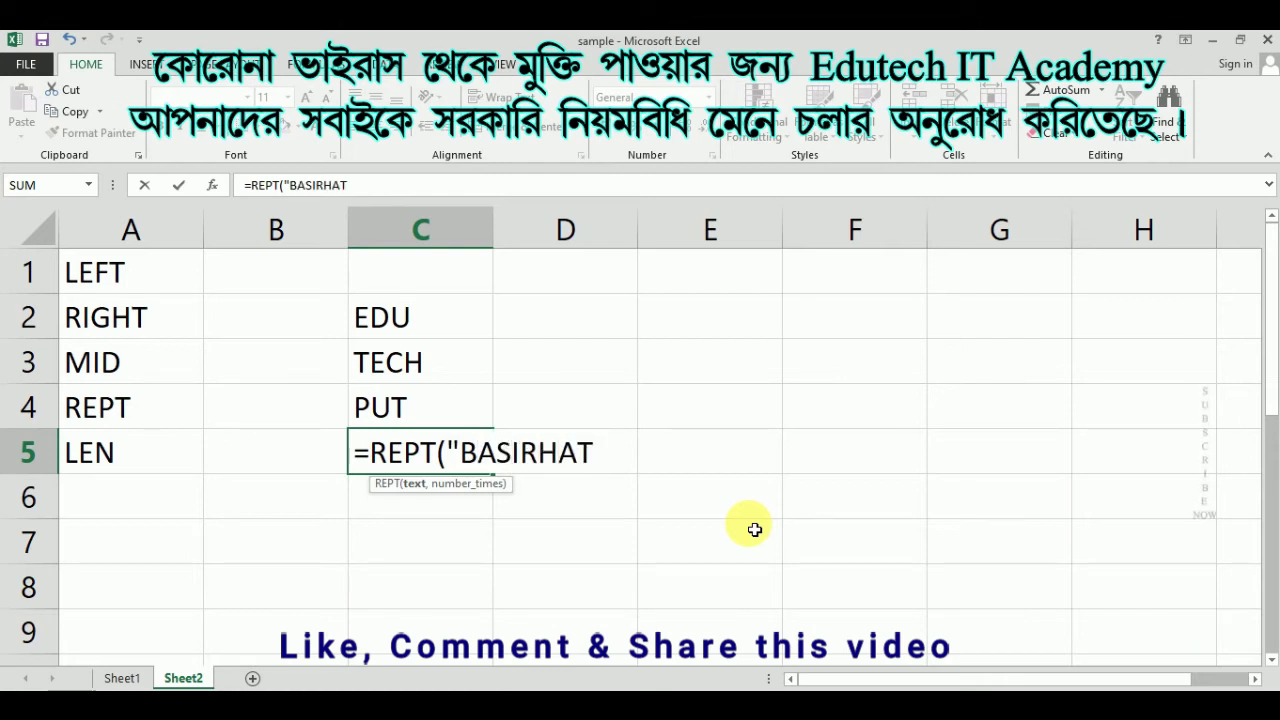
pyautogui.write('"')
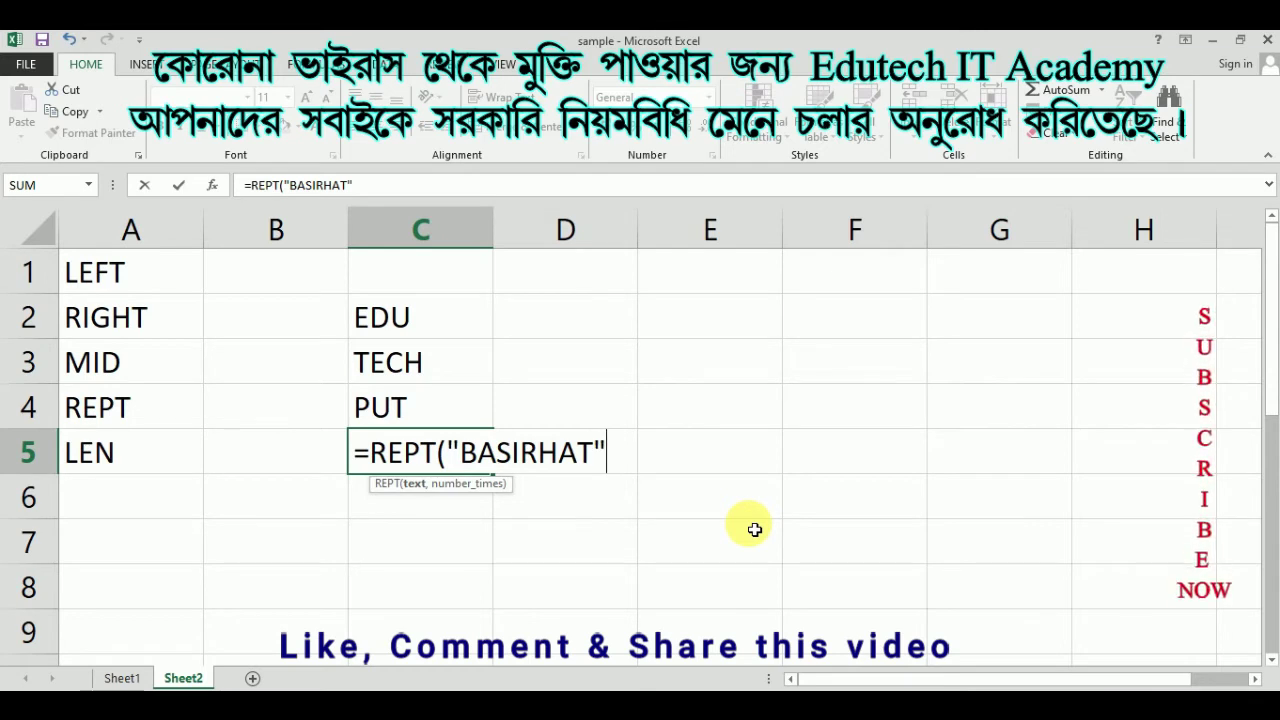
pyautogui.write(',')
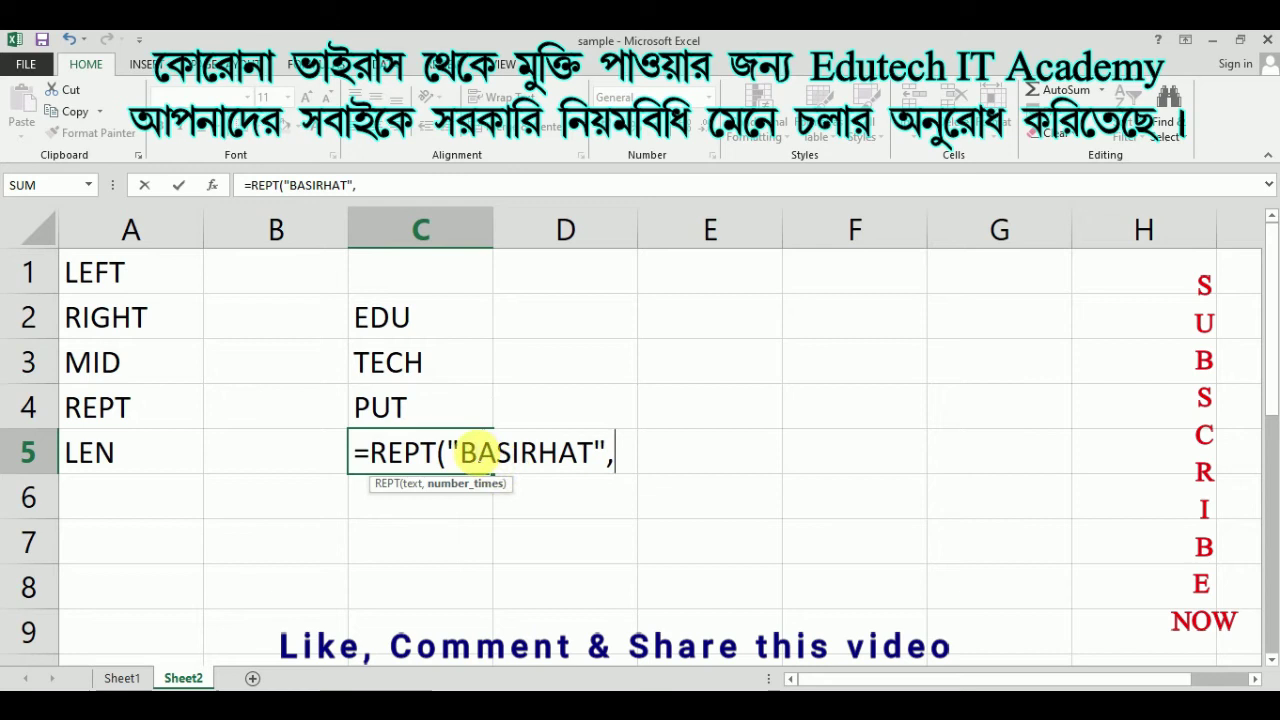
pyautogui.click(606, 455)
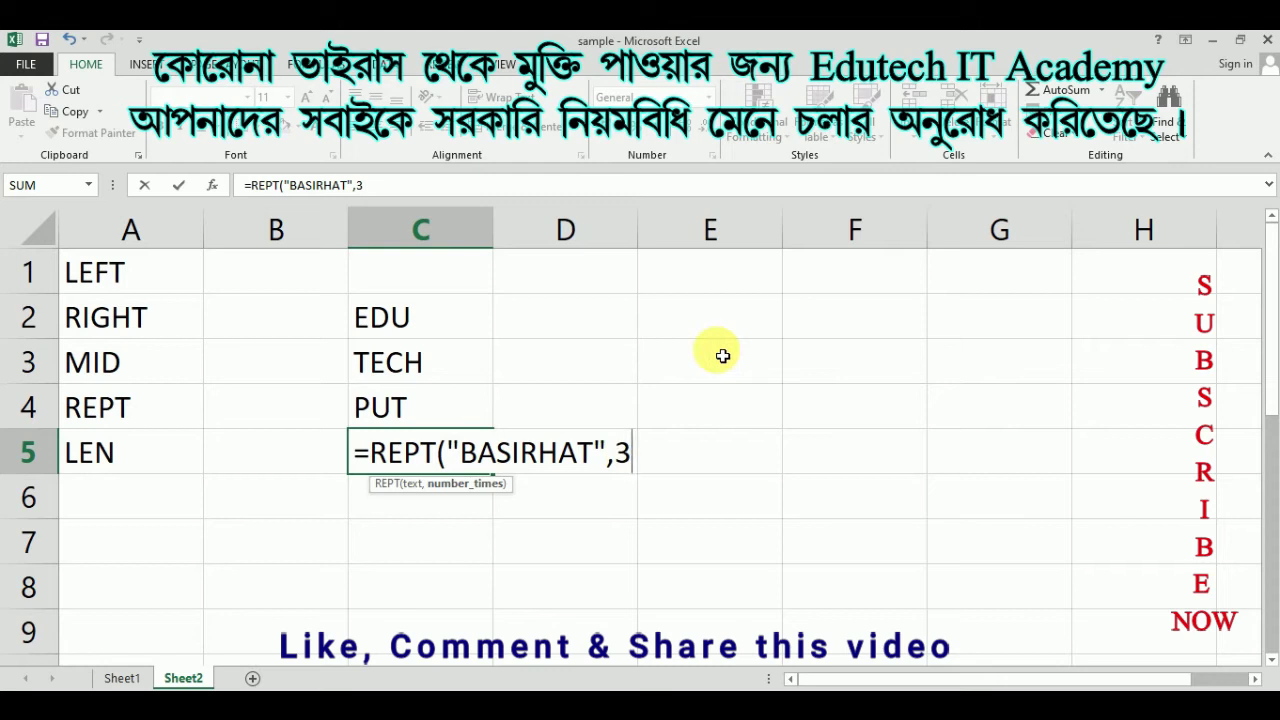
pyautogui.press('Return')
pyautogui.click(434, 450)
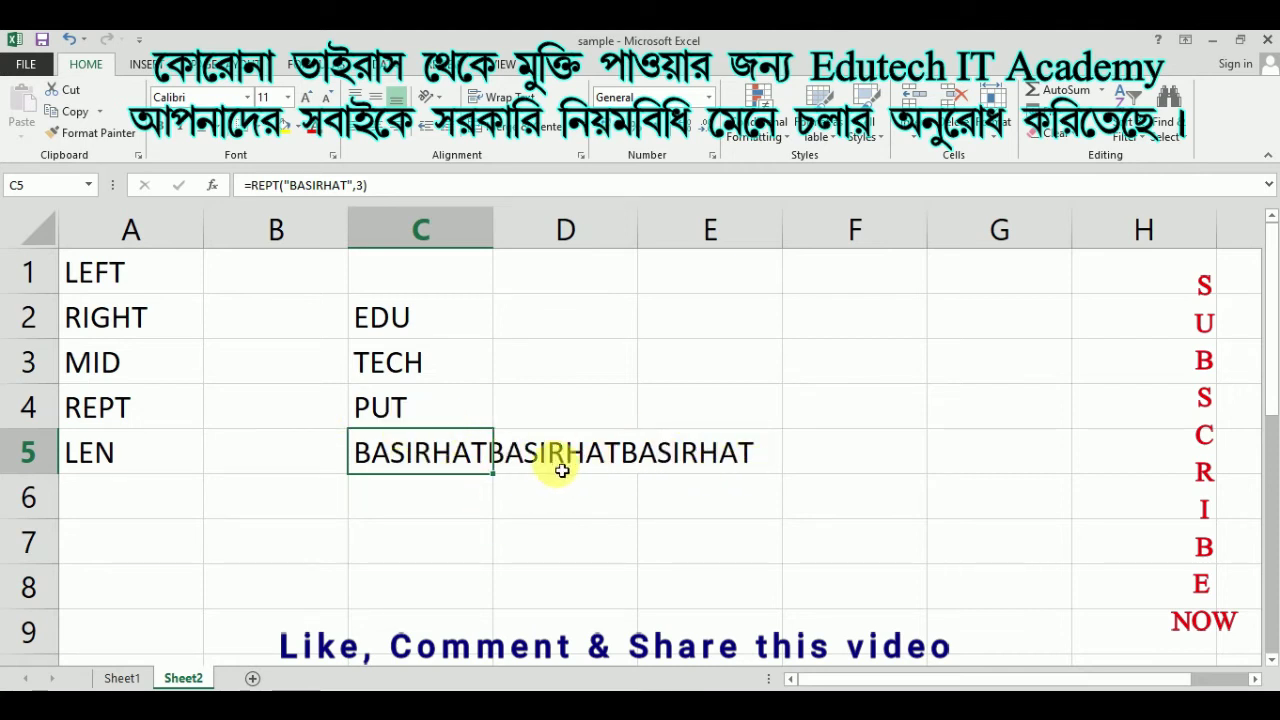
# Adjust the spacing around BASIRHAT in the C5 REPT formula
pyautogui.doubleClick(425, 457)
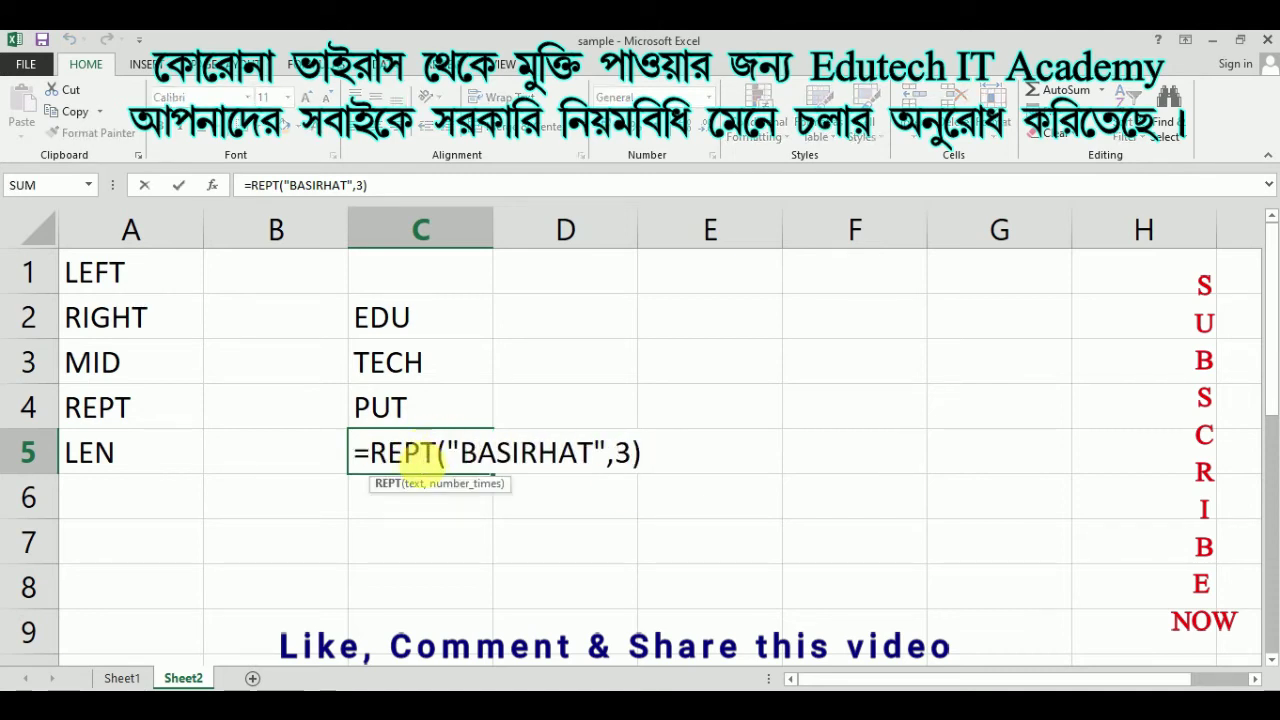
pyautogui.click(467, 457)
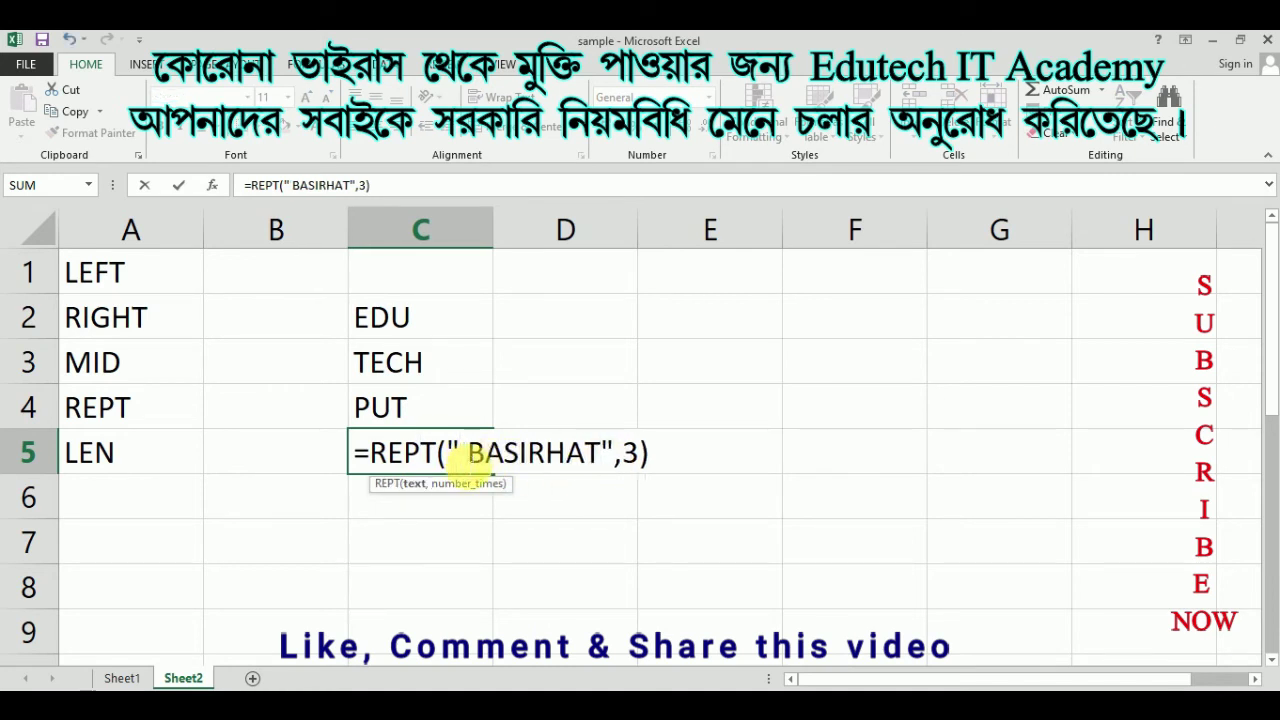
pyautogui.press('Return')
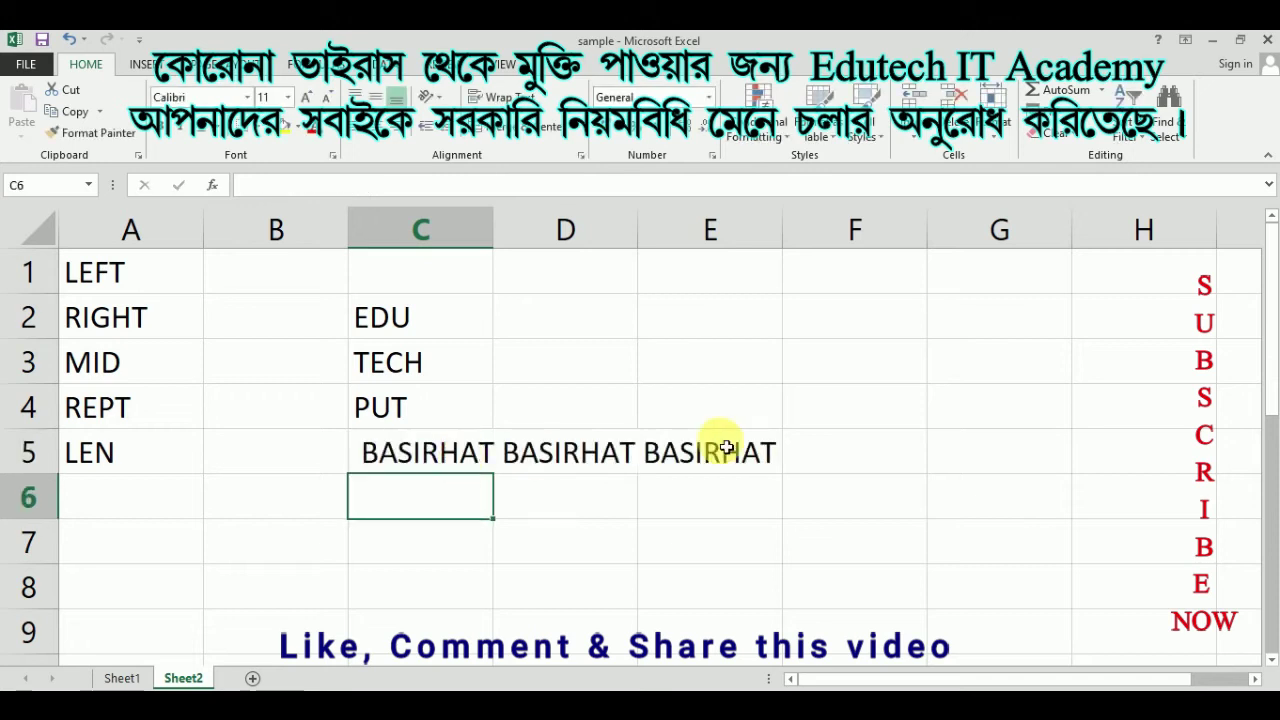
pyautogui.click(540, 457)
pyautogui.click(447, 461)
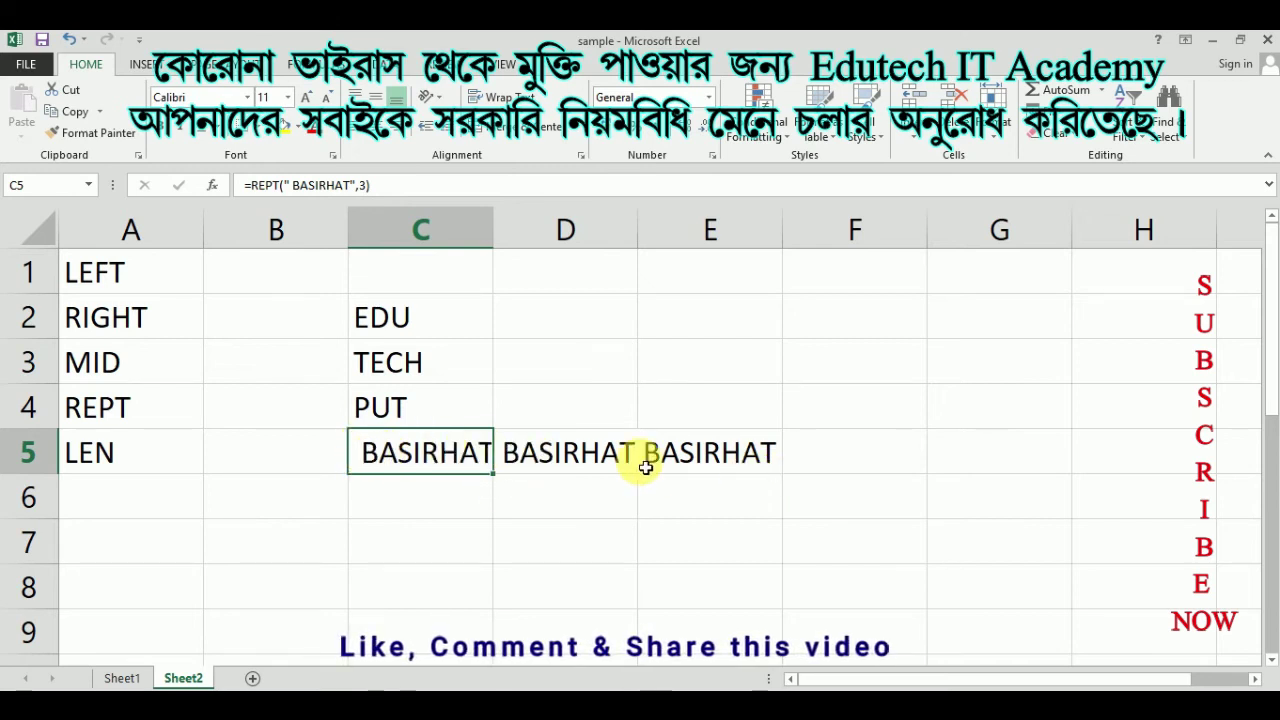
pyautogui.click(453, 455)
pyautogui.doubleClick(453, 455)
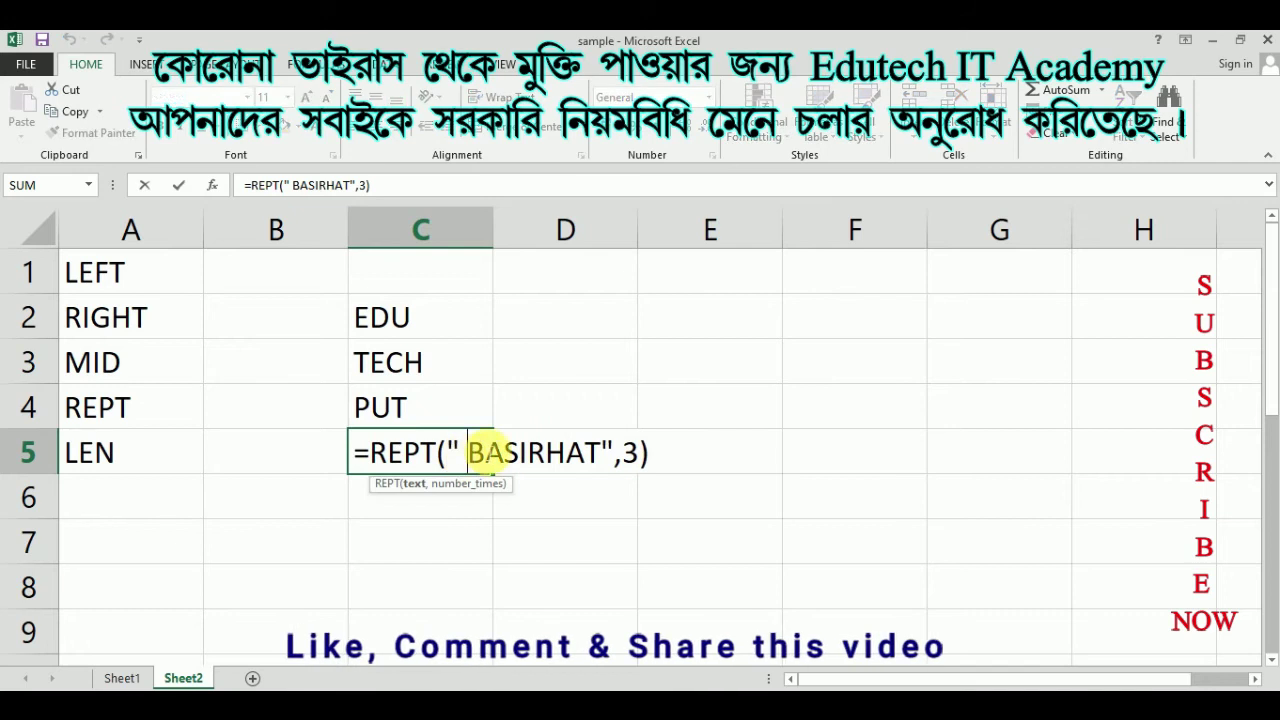
pyautogui.press('Delete')
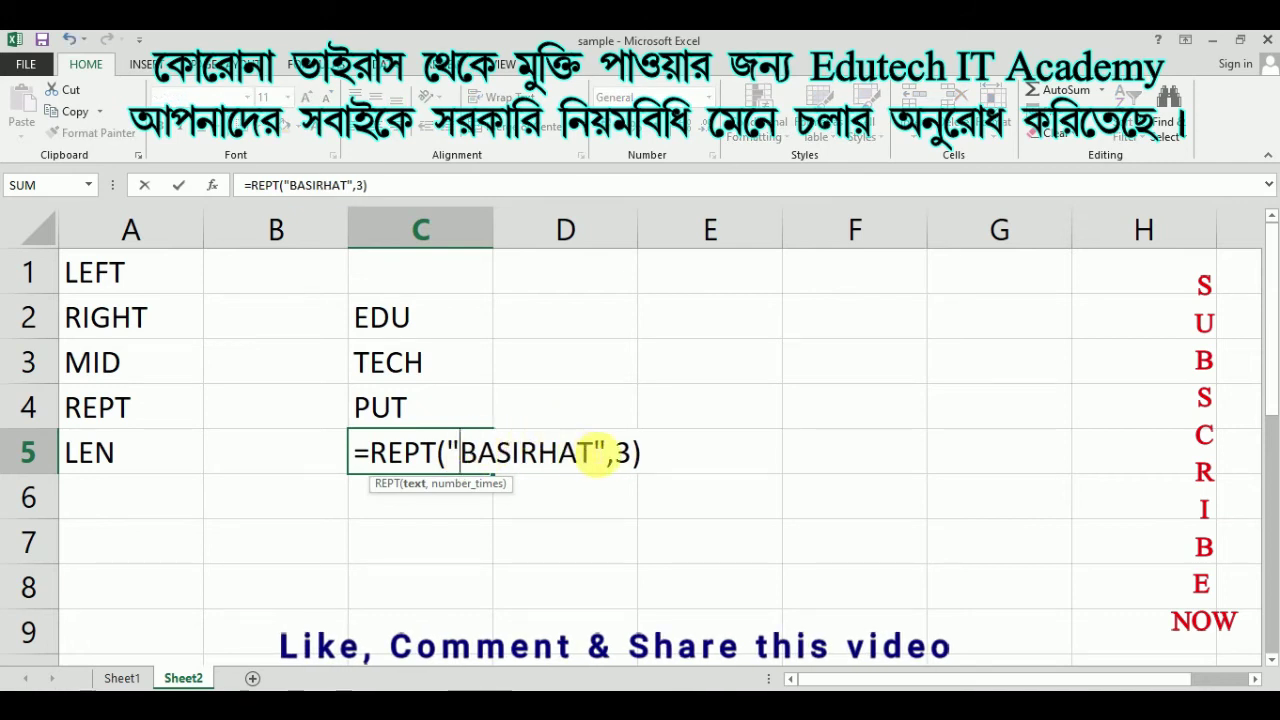
pyautogui.click(594, 455)
pyautogui.press('Return')
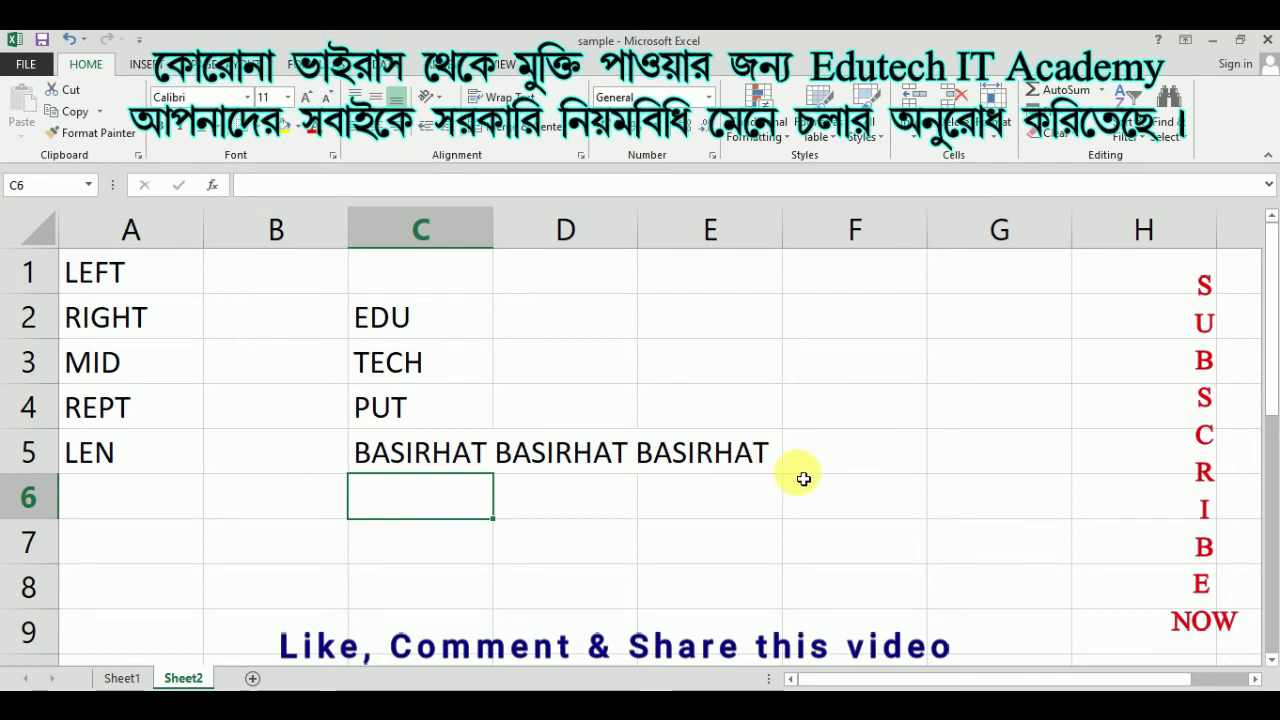
# Autofit column C so the repeated BASIRHAT text fits in C5
pyautogui.click(438, 458)
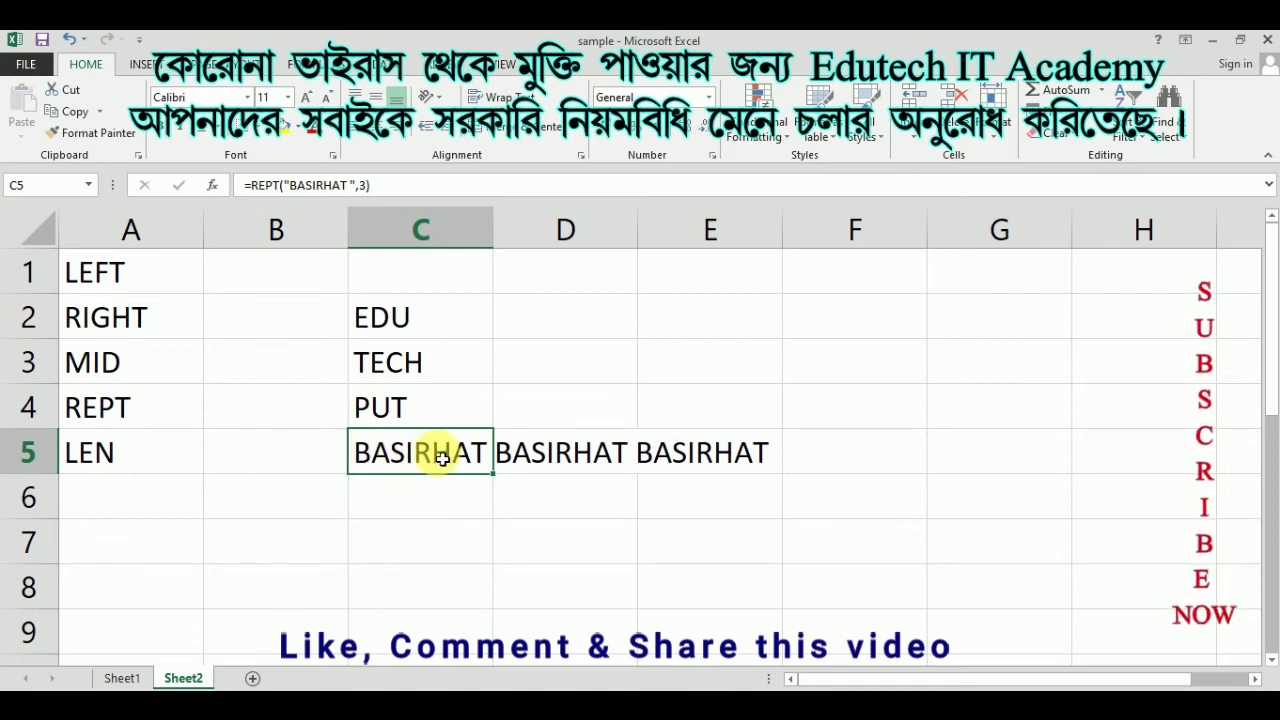
pyautogui.doubleClick(442, 458)
pyautogui.press('Return')
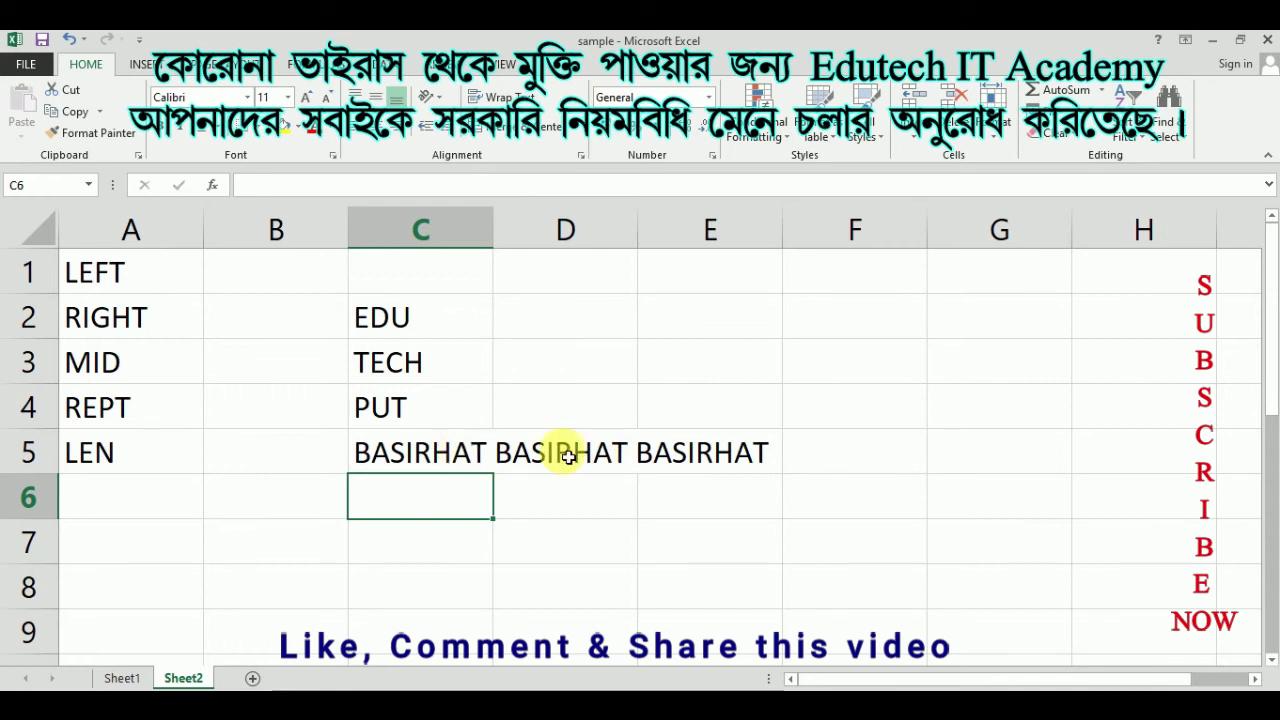
pyautogui.doubleClick(503, 240)
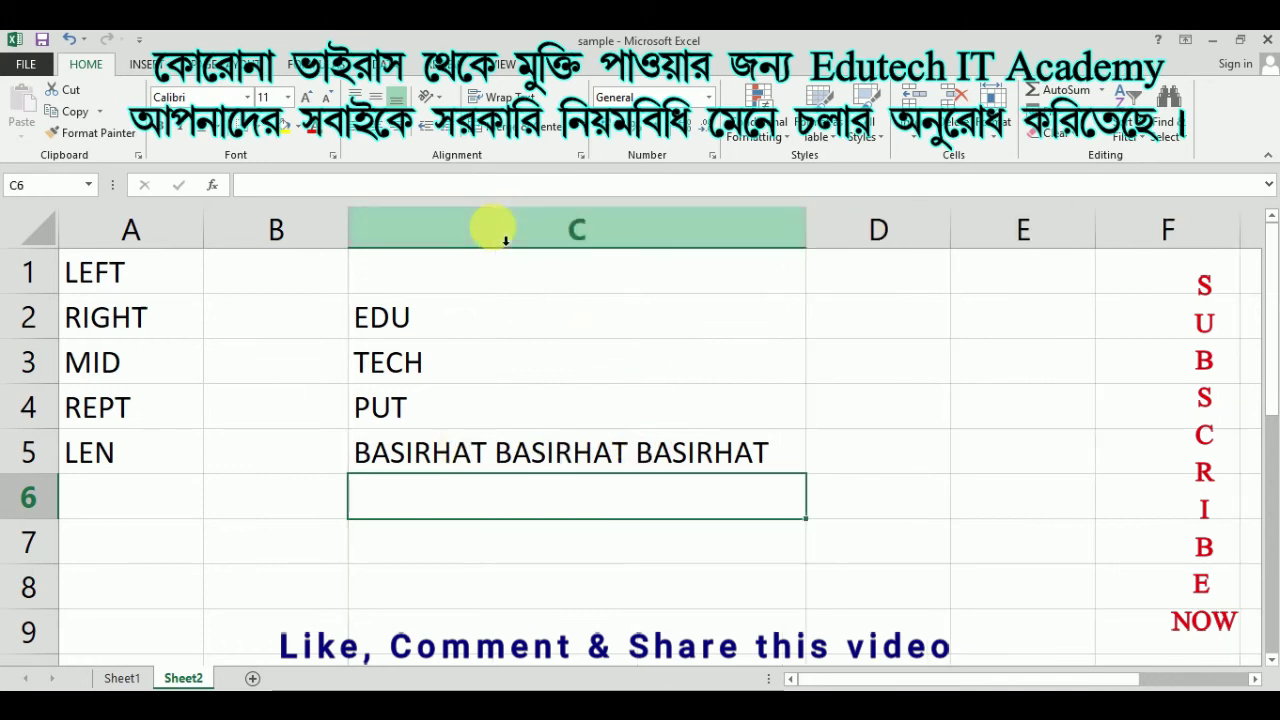
pyautogui.doubleClick(566, 460)
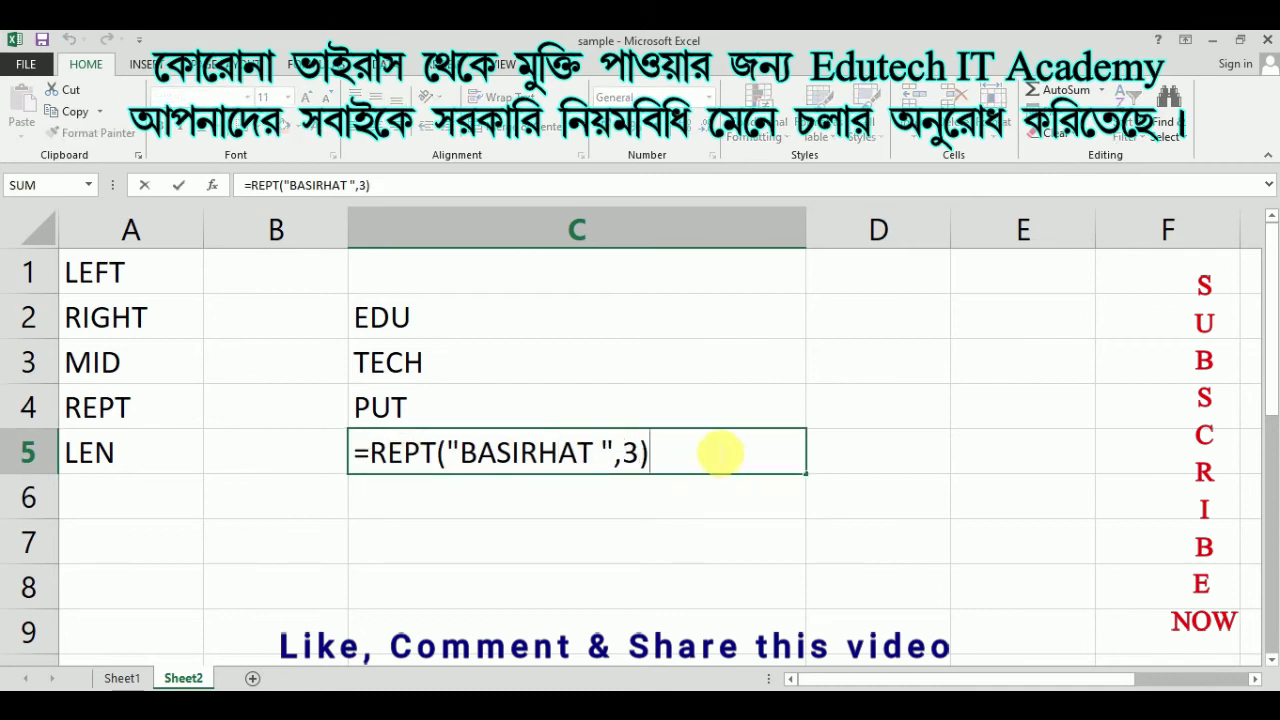
pyautogui.press('Return')
pyautogui.click(686, 452)
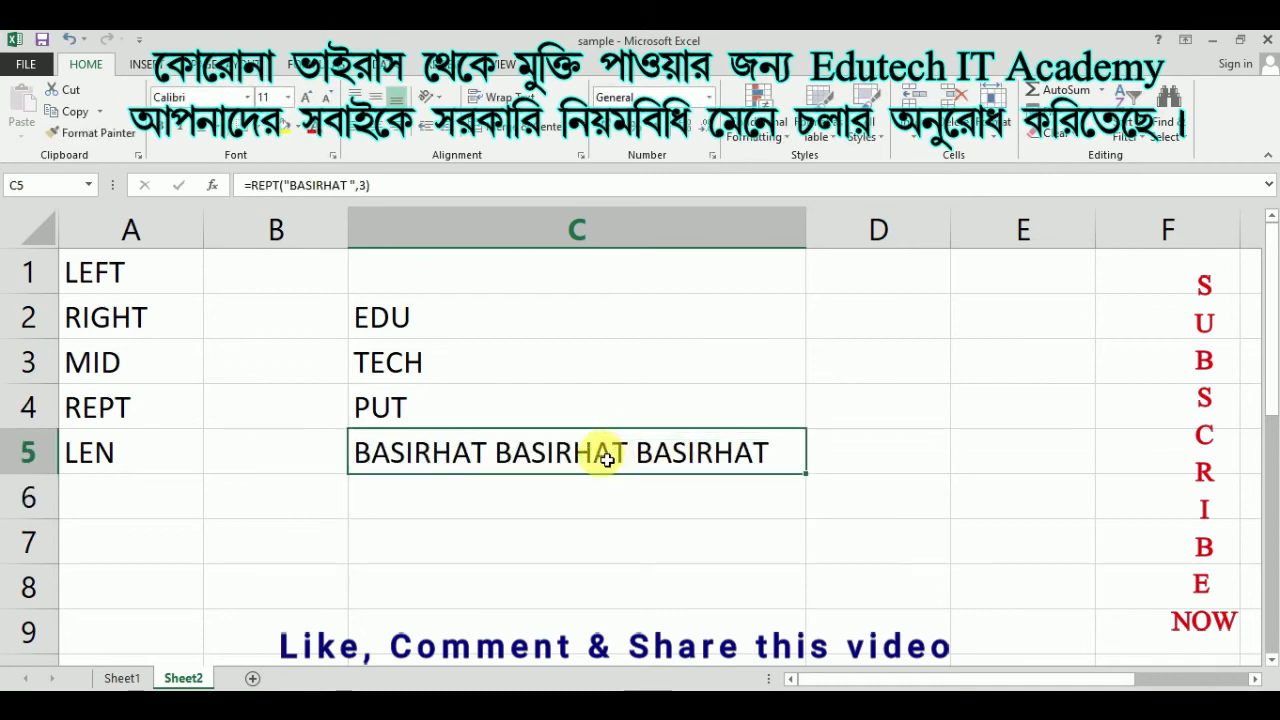
pyautogui.doubleClick(595, 453)
pyautogui.press('Return')
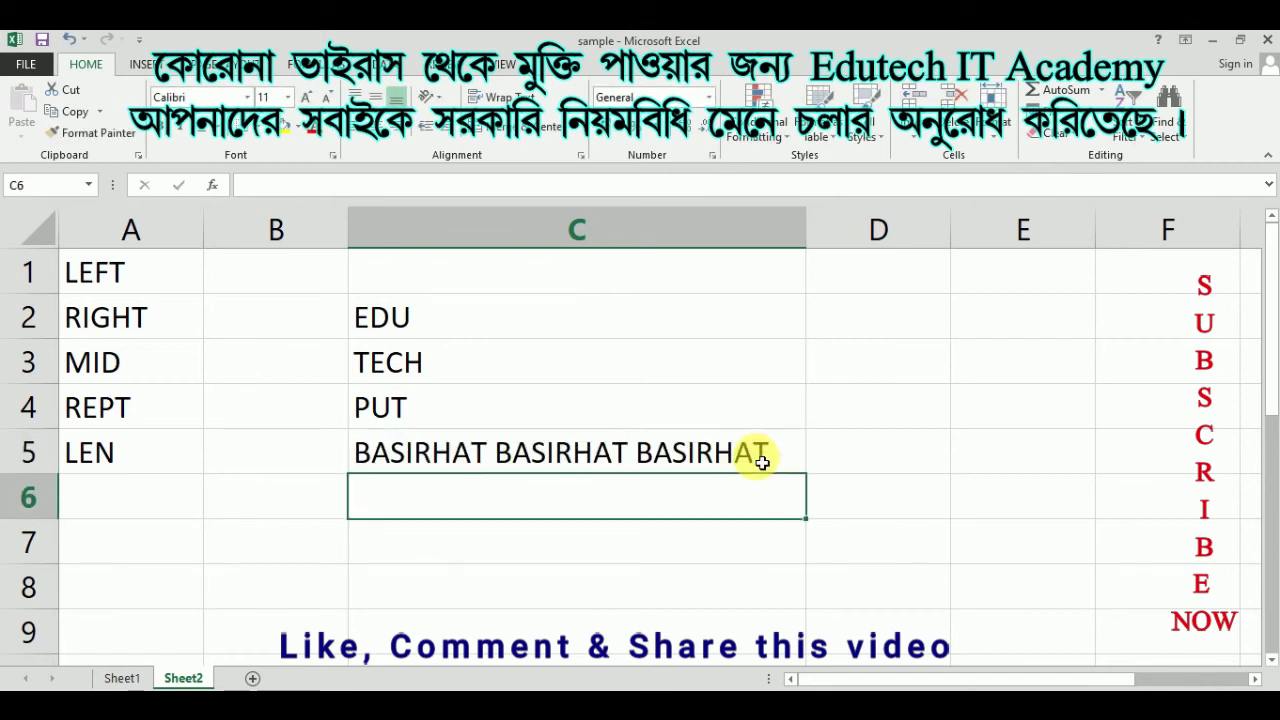
pyautogui.click(762, 459)
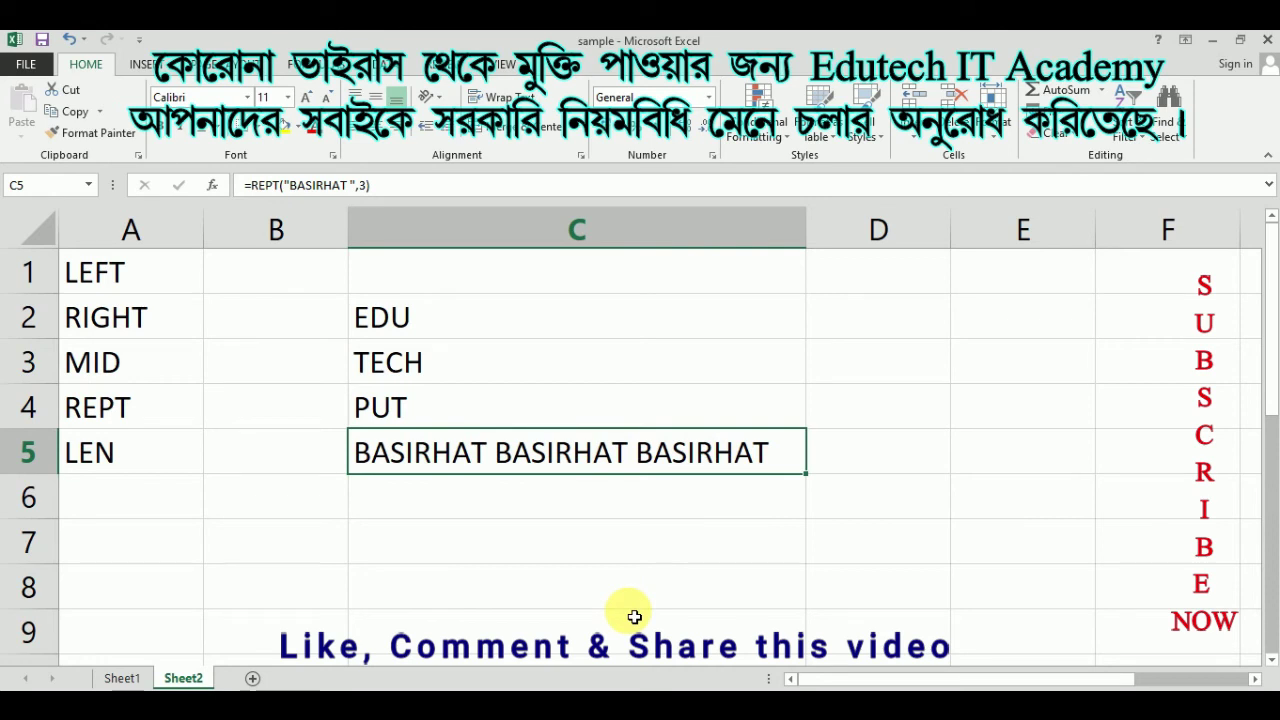
pyautogui.press('F2')
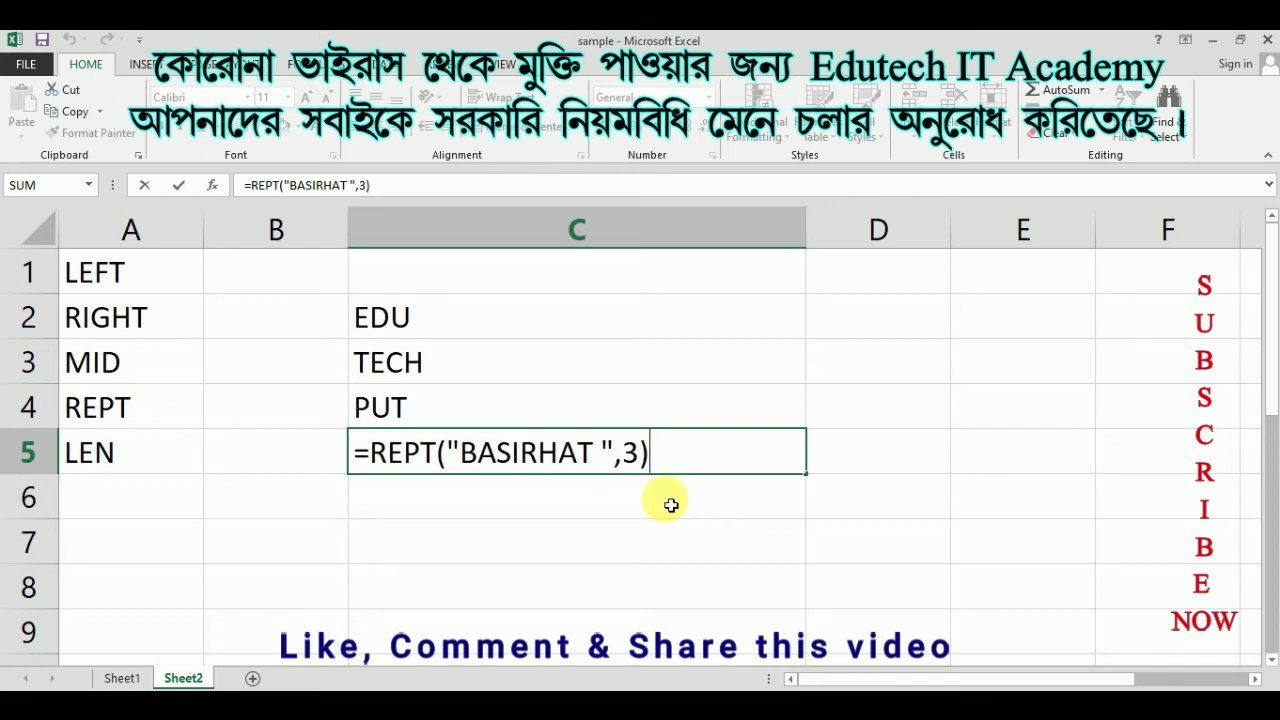
pyautogui.press('Return')
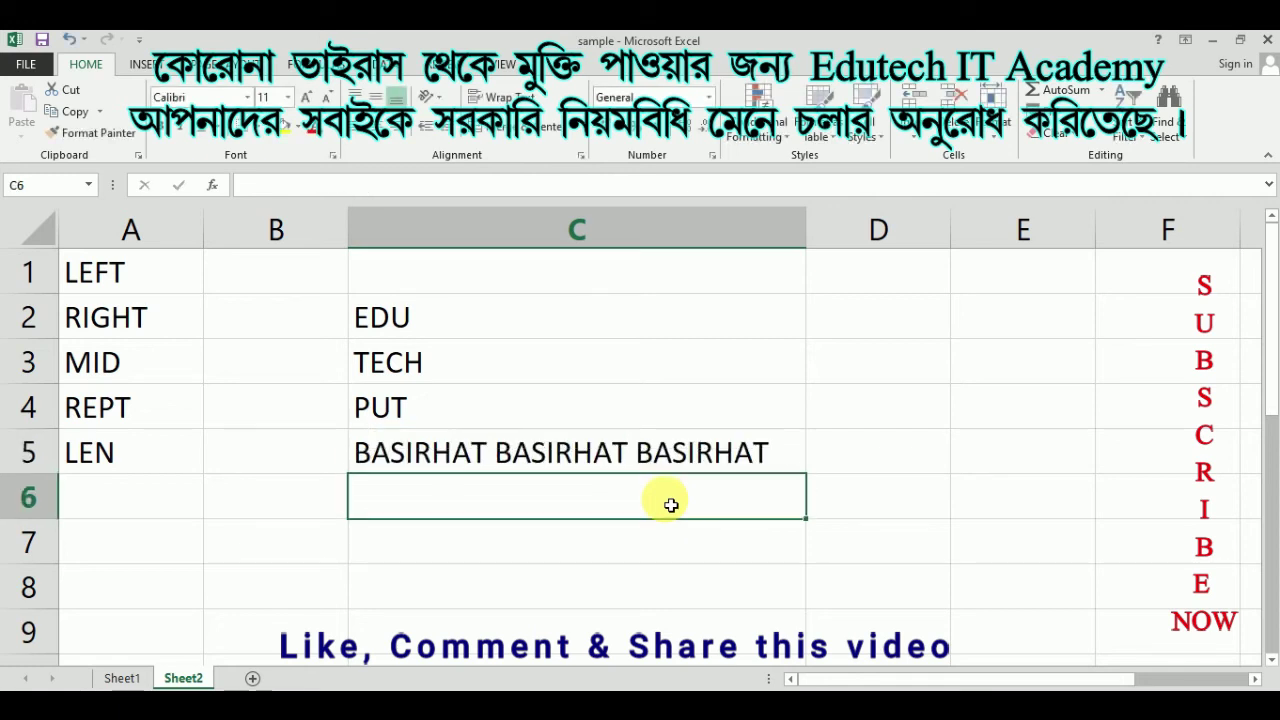
pyautogui.click(122, 412)
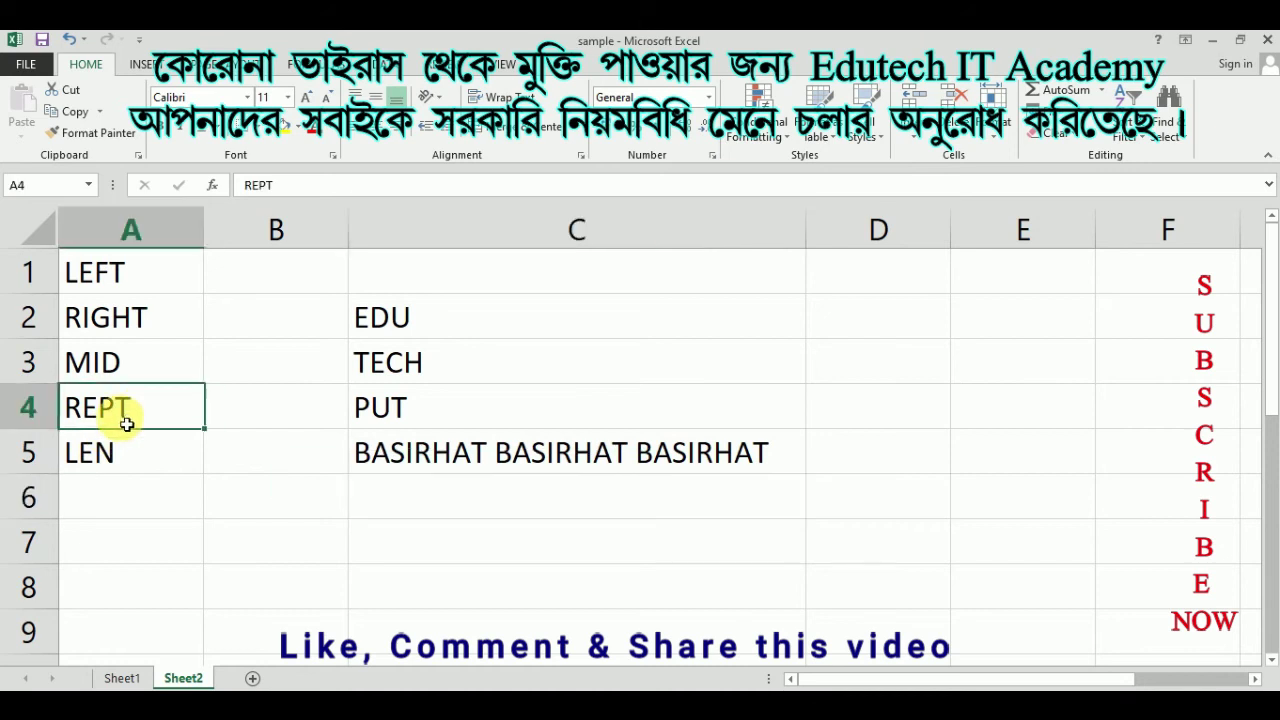
pyautogui.click(115, 466)
pyautogui.click(440, 510)
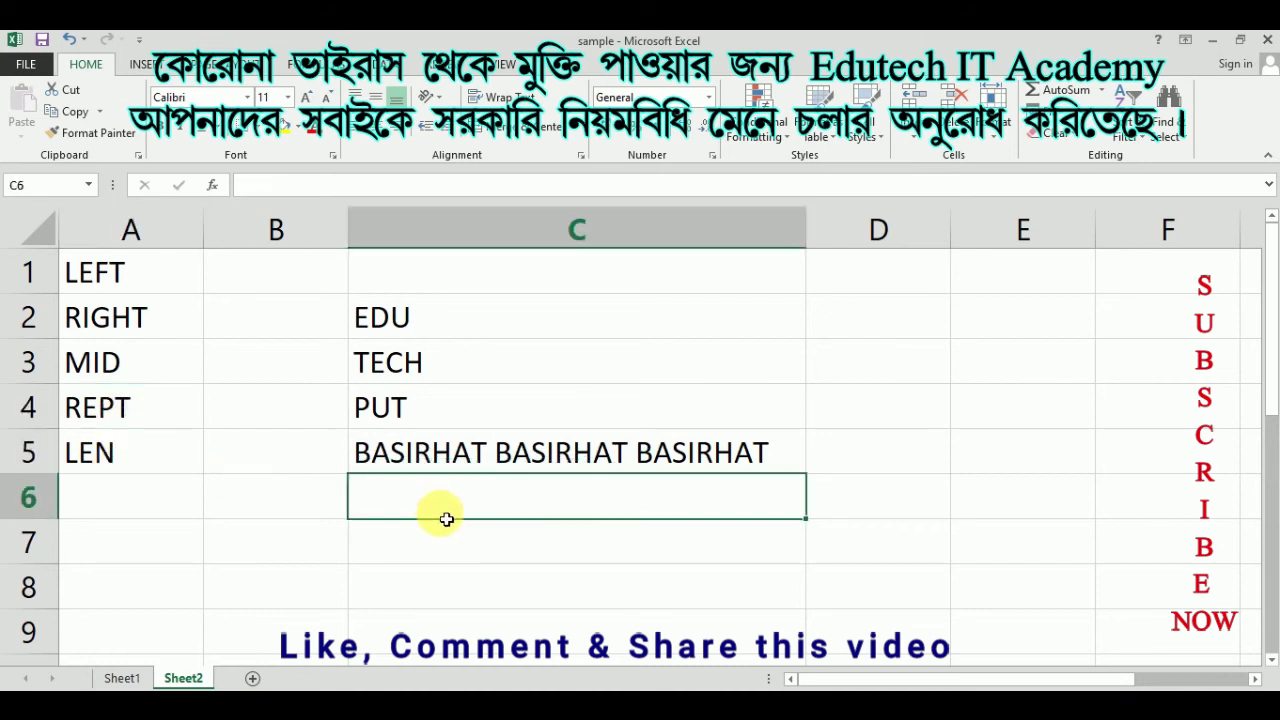
# Enter =LEN("COMPUTER") in C6, which returns 8
pyautogui.write('=LEN("COMPUTER')
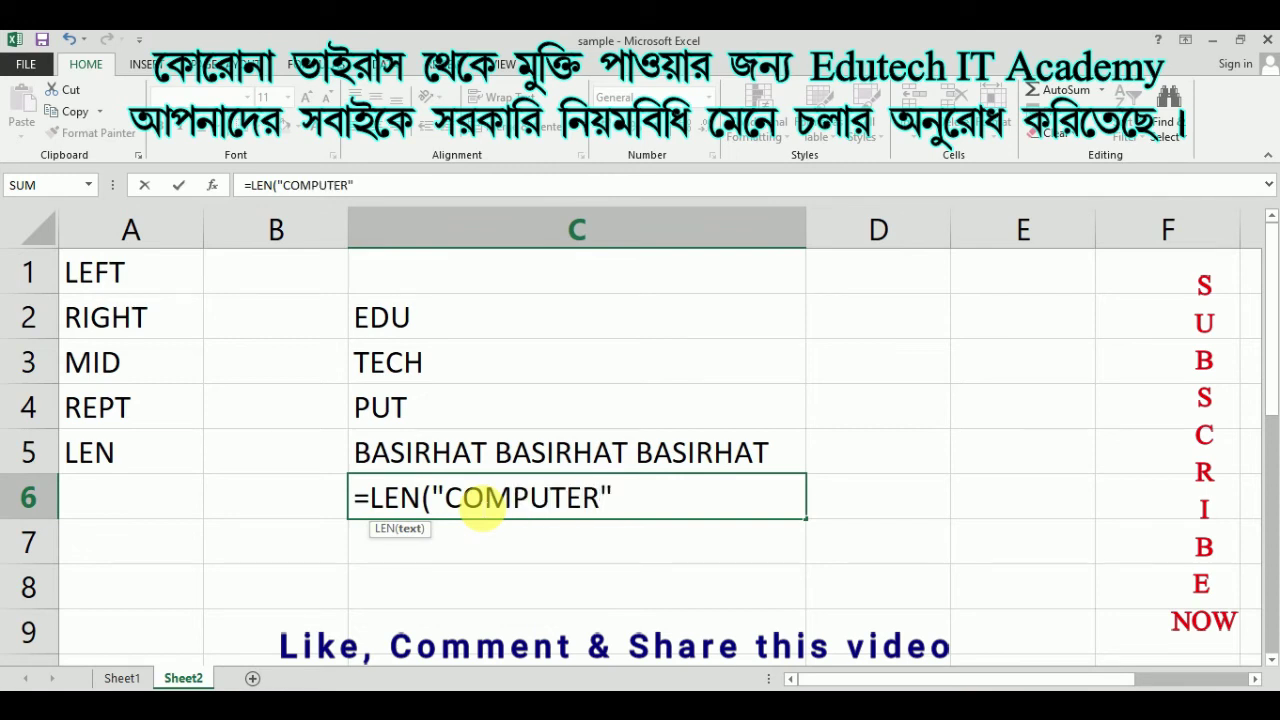
pyautogui.press('Return')
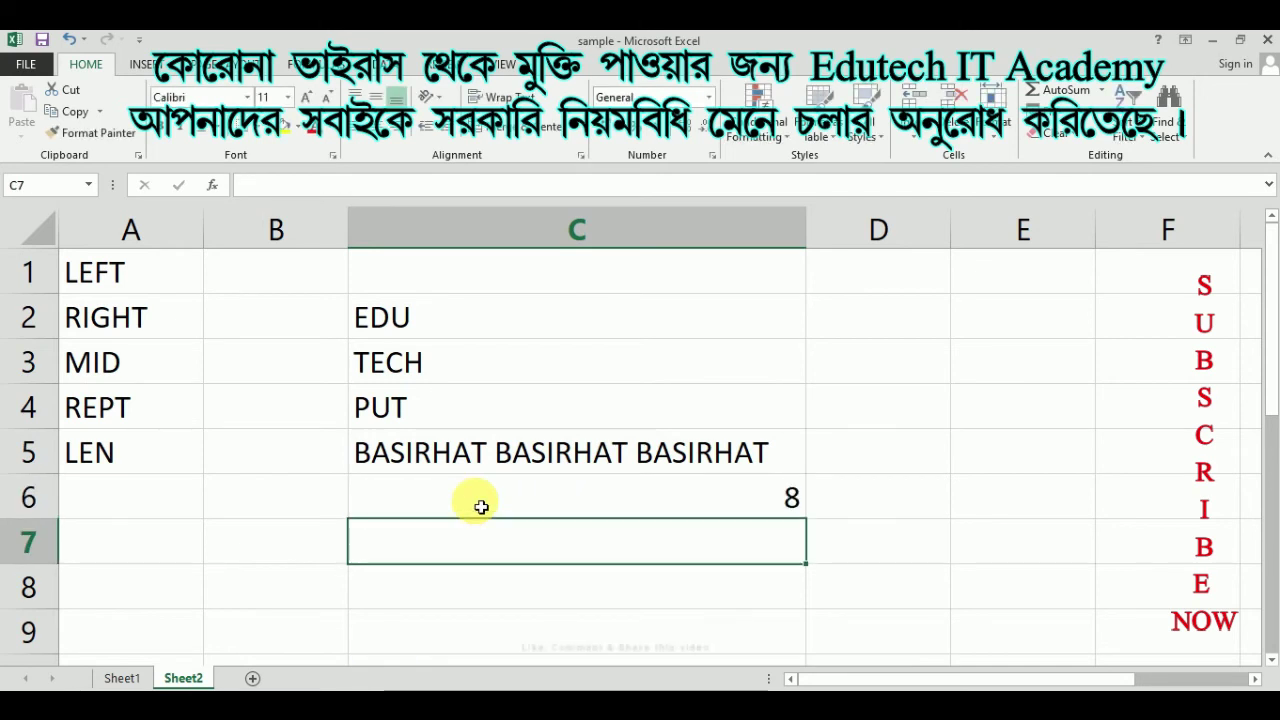
pyautogui.click(766, 494)
pyautogui.doubleClick(385, 497)
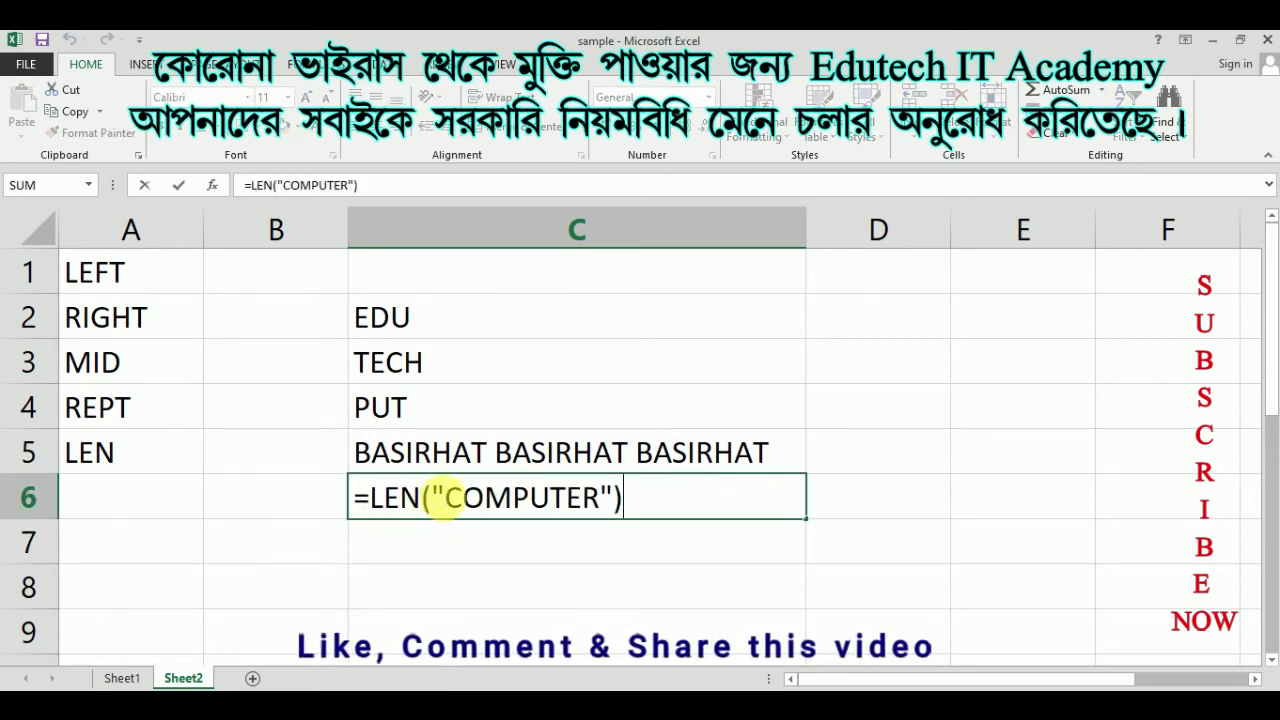
pyautogui.moveTo(448, 498); pyautogui.dragTo(593, 510)
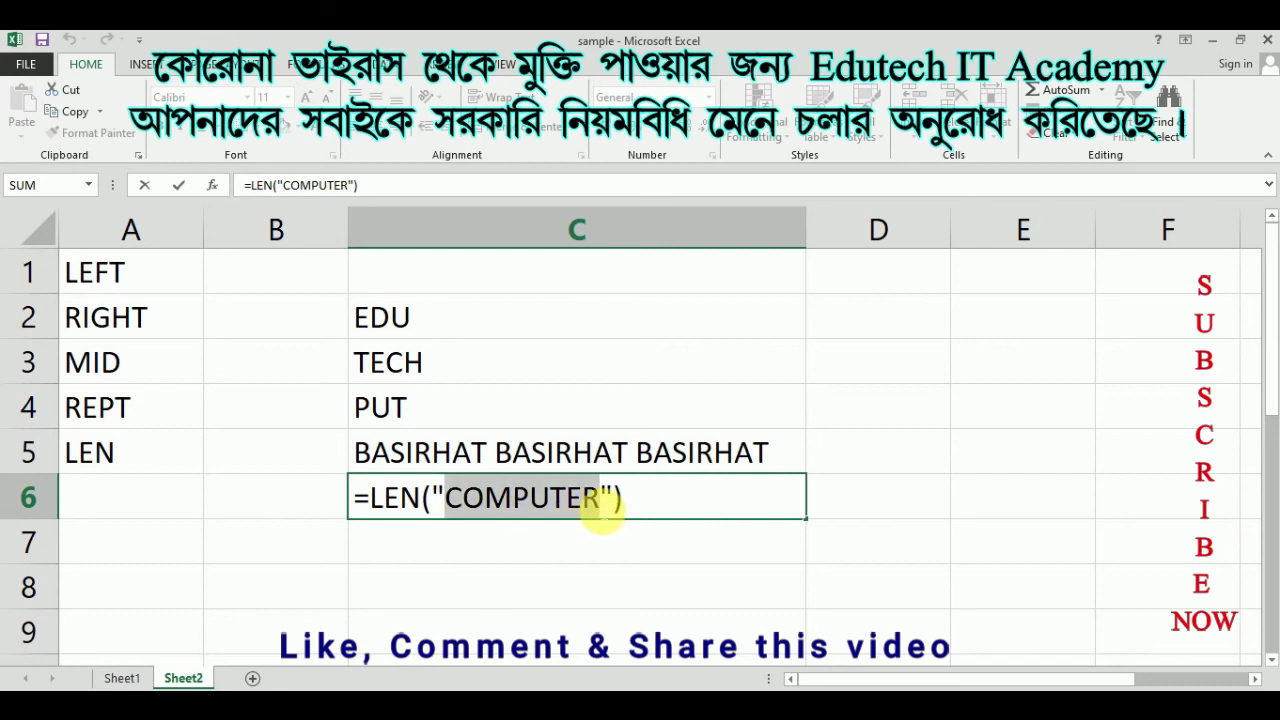
pyautogui.moveTo(447, 498); pyautogui.dragTo(591, 498)
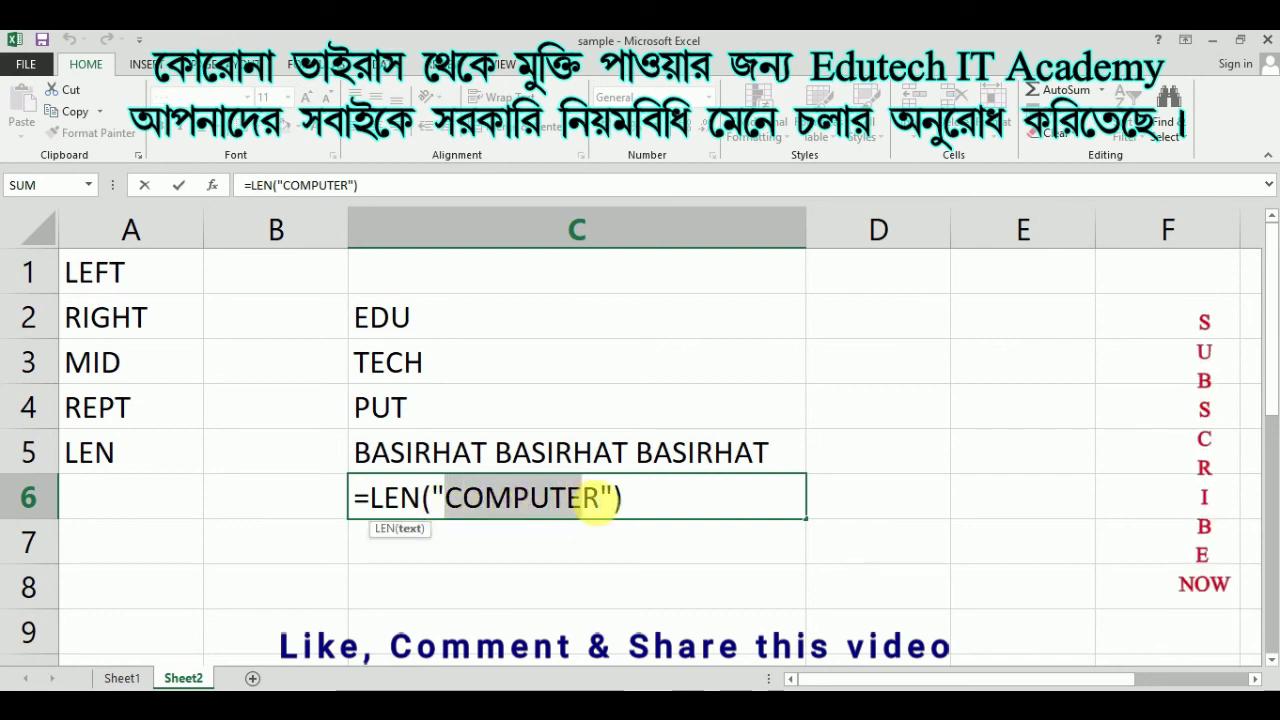
pyautogui.click(598, 497)
pyautogui.press('Return')
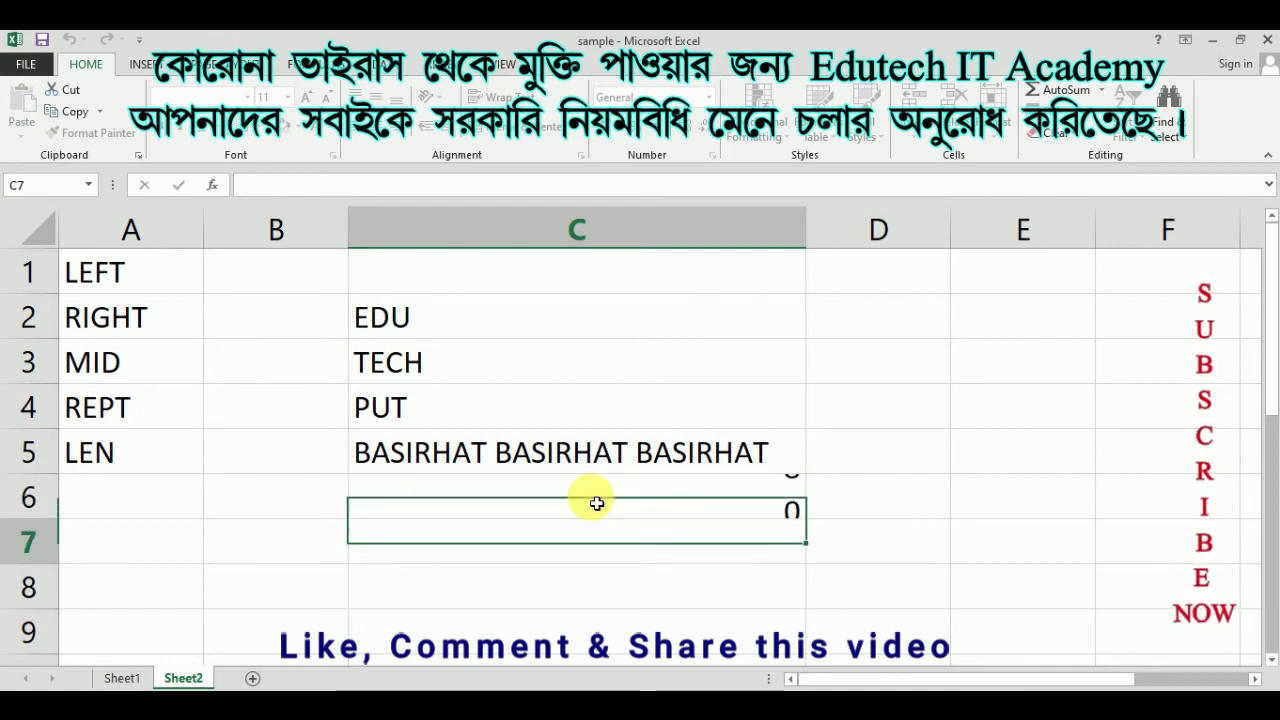
# Change the text to COMP UTER so LEN counts 9, then select the quoted text
pyautogui.click(583, 495)
pyautogui.doubleClick(547, 503)
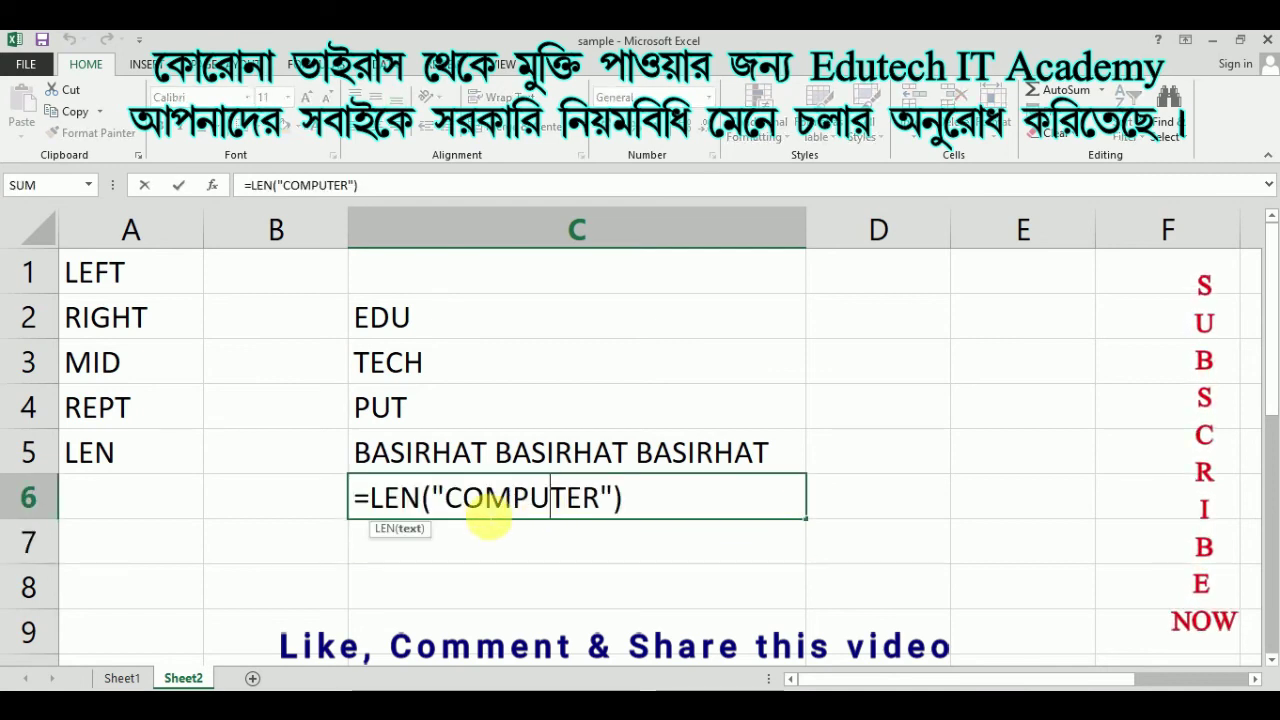
pyautogui.click(516, 497)
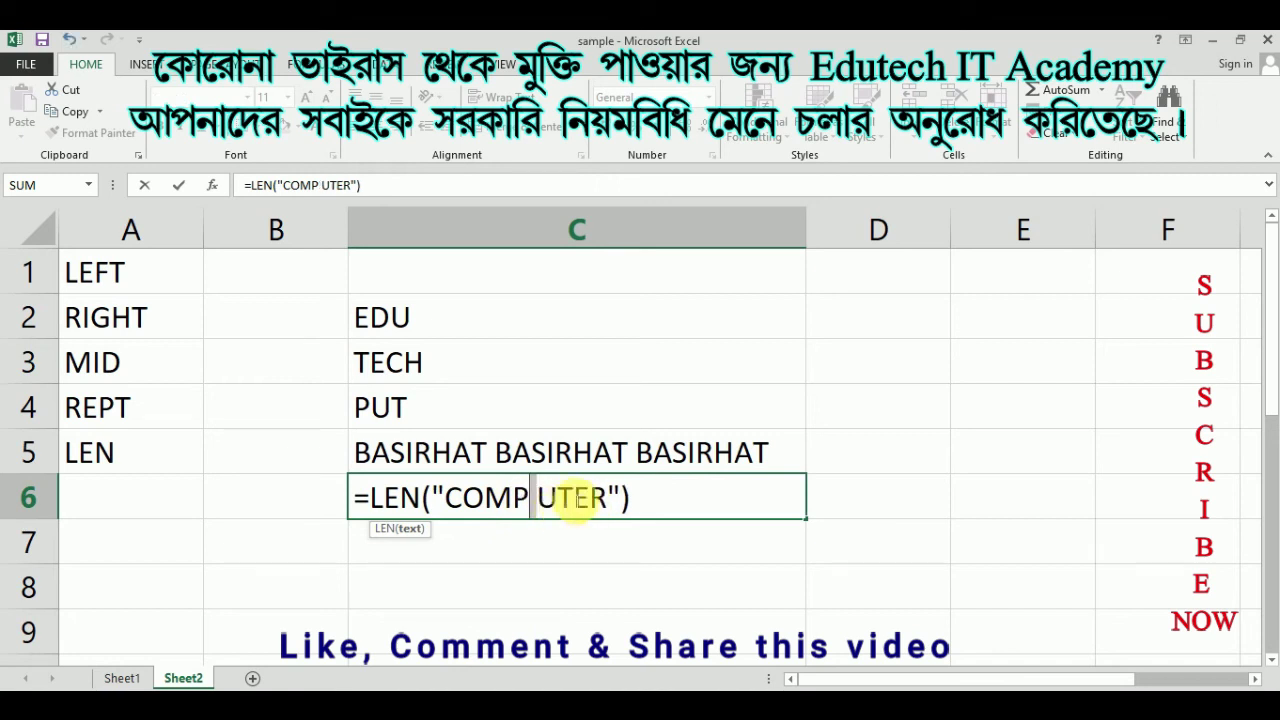
pyautogui.click(638, 498)
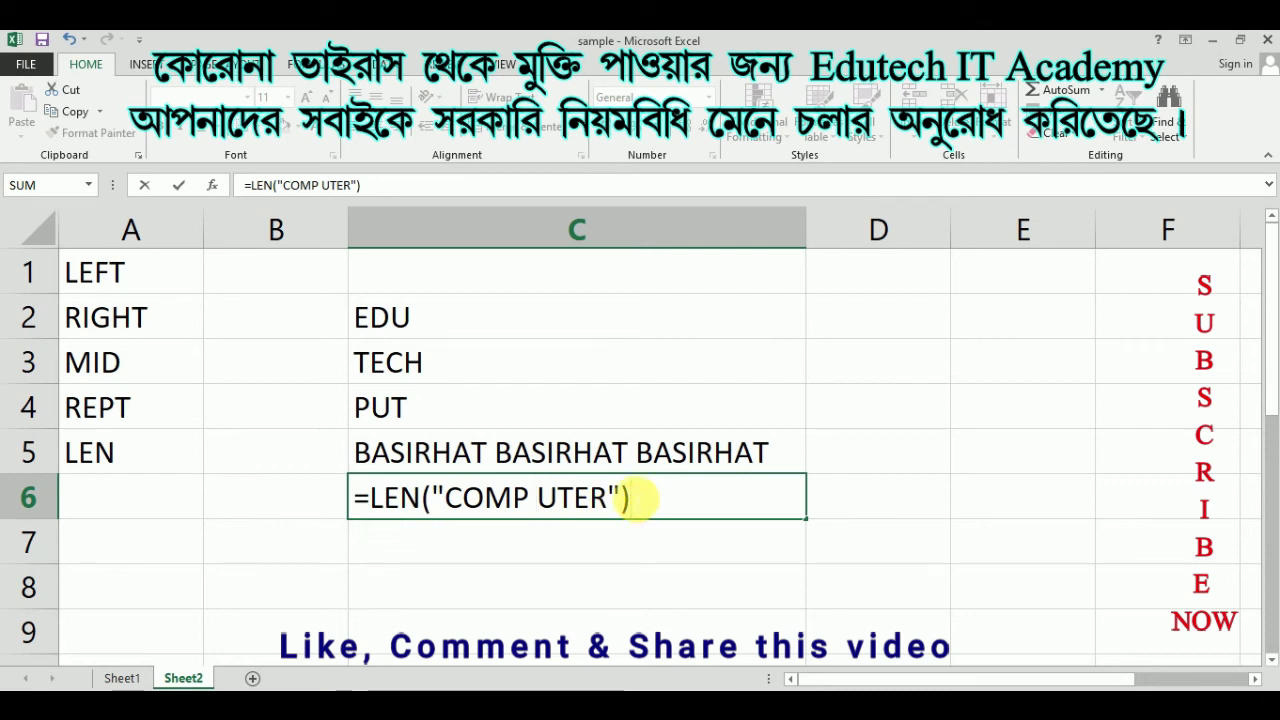
pyautogui.press('Return')
pyautogui.doubleClick(635, 498)
pyautogui.moveTo(608, 498); pyautogui.dragTo(445, 498)
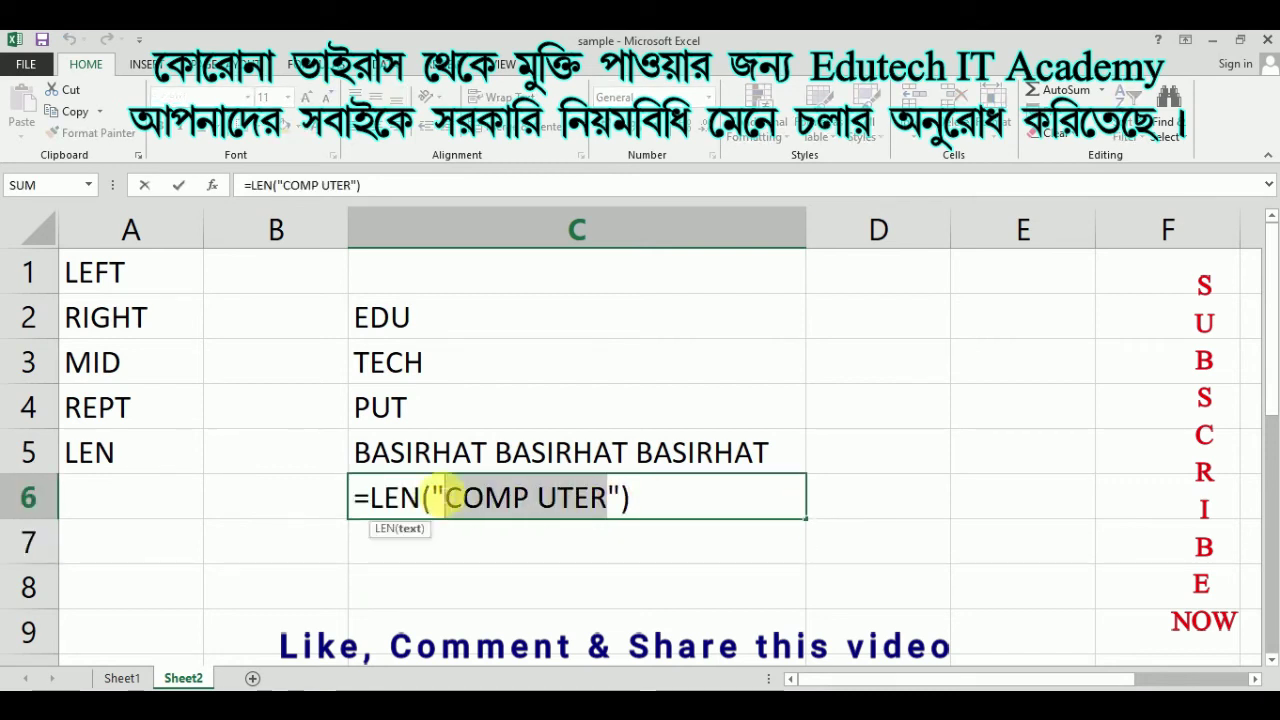
# Replace the LEN text with I AM A GOOD BOY so C6 shows 15
pyautogui.write('I AM A GOOD BOY')
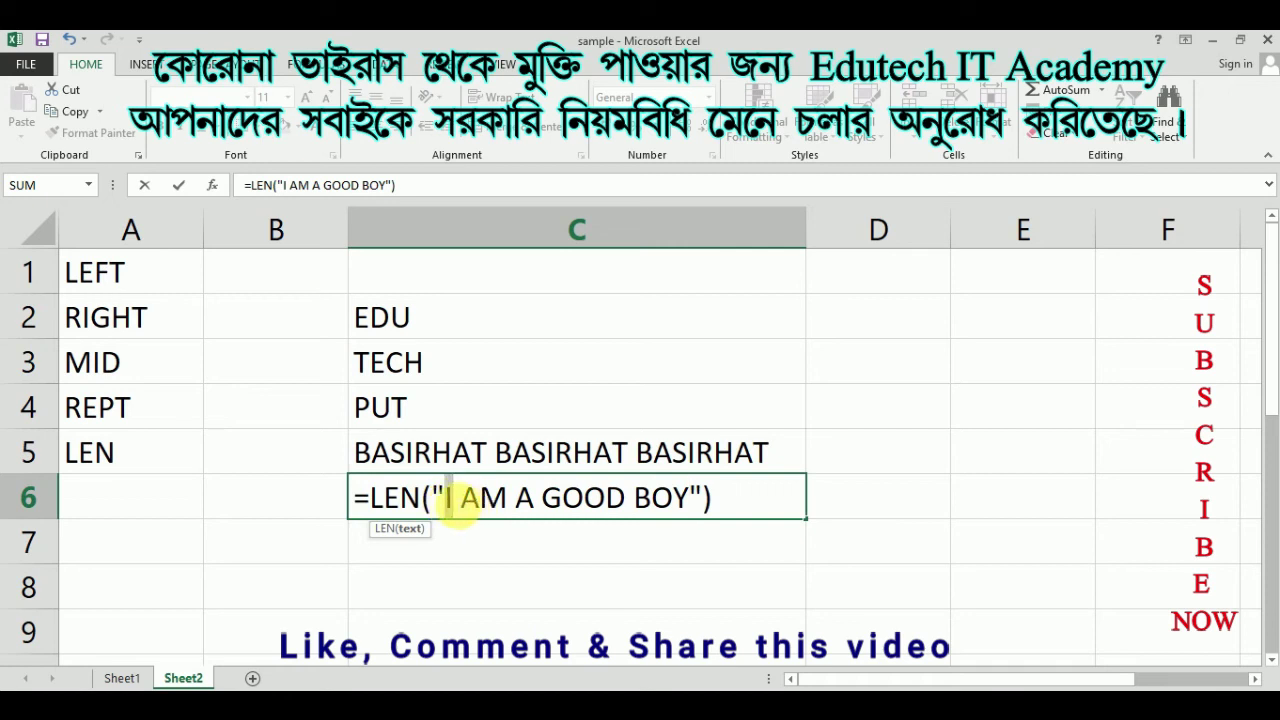
pyautogui.click(602, 505)
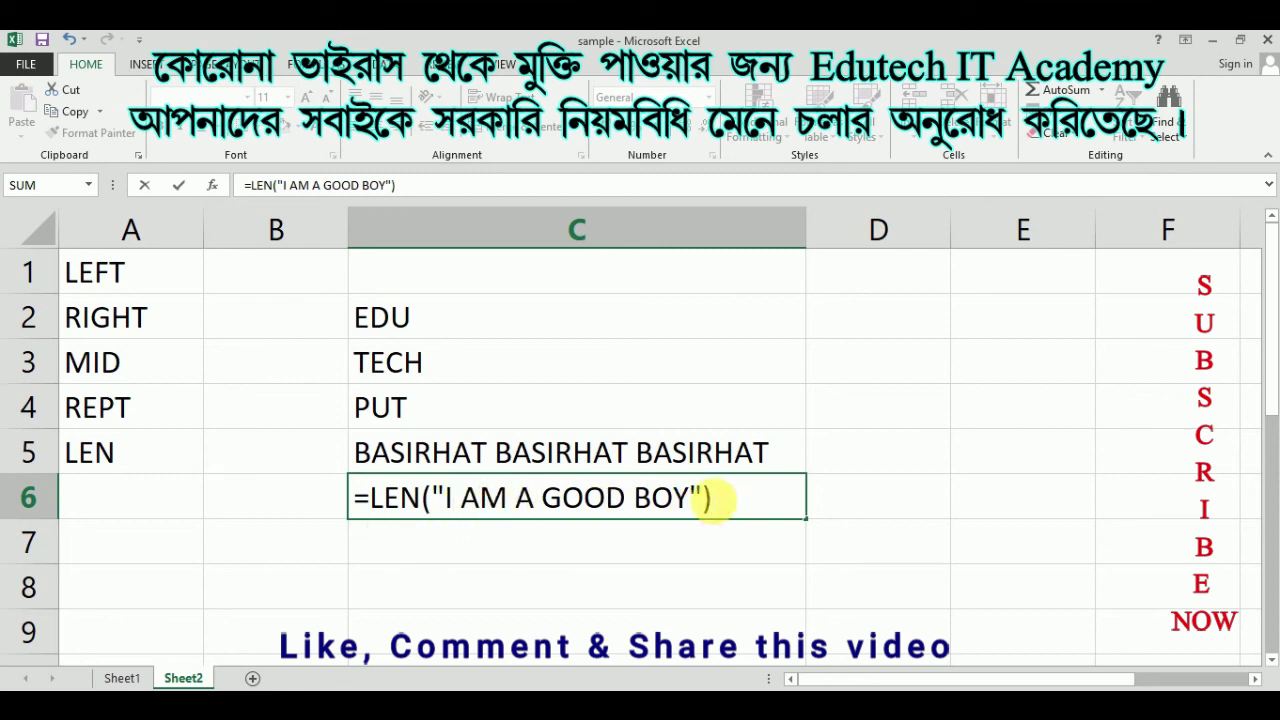
pyautogui.press('Return')
pyautogui.doubleClick(714, 498)
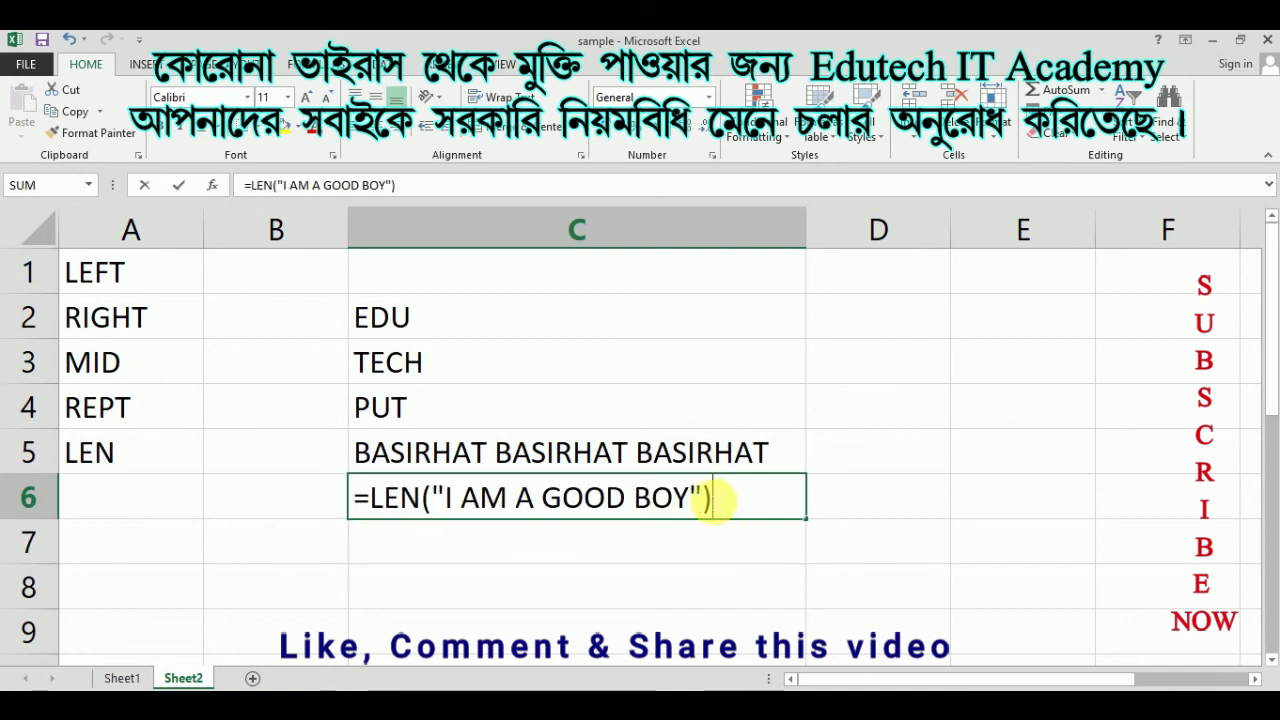
pyautogui.click(445, 497)
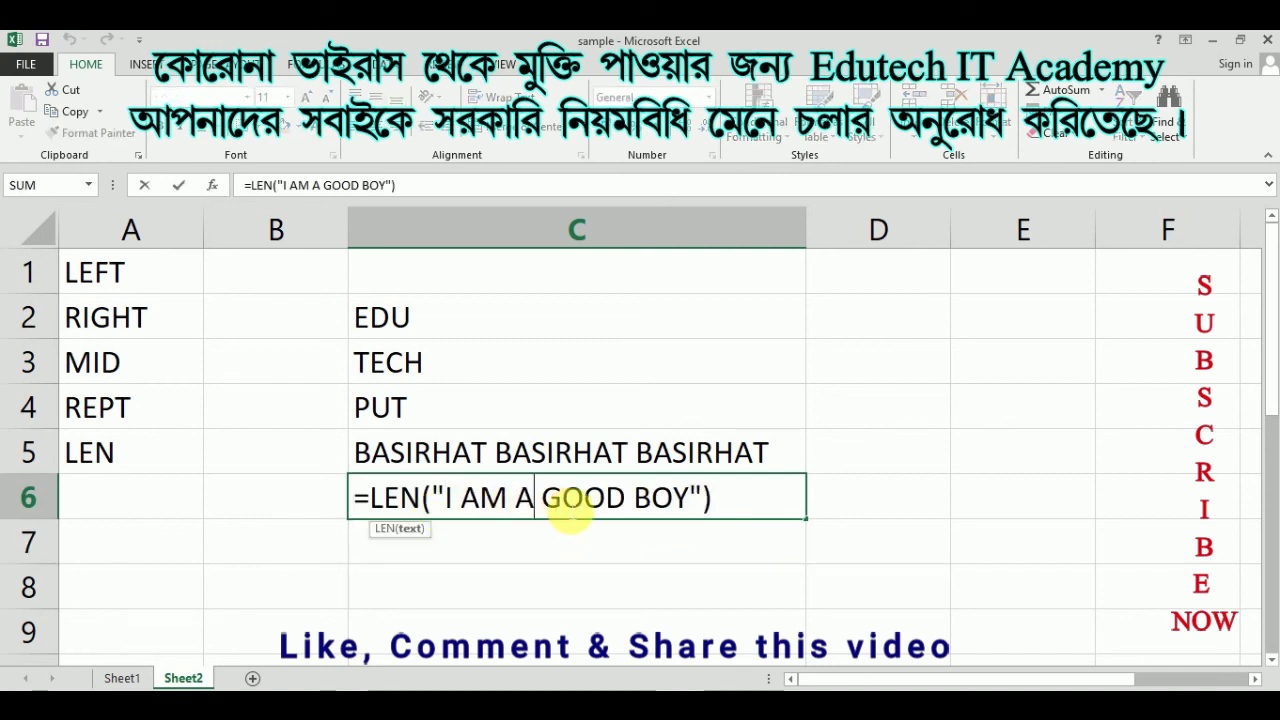
pyautogui.press('Left')
pyautogui.press('Left')
pyautogui.press('Left')
pyautogui.press('Left')
pyautogui.press('Left')
pyautogui.press('Left')
pyautogui.press('Left')
pyautogui.press('Left')
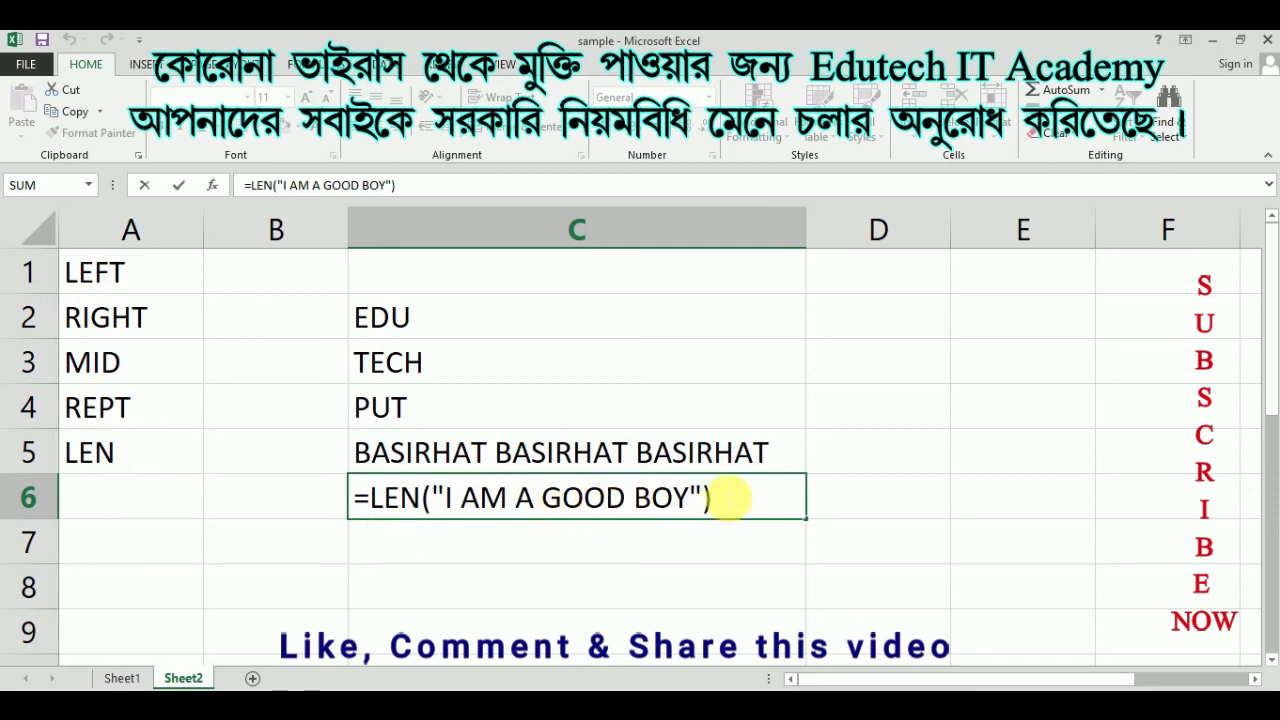
pyautogui.press('Return')
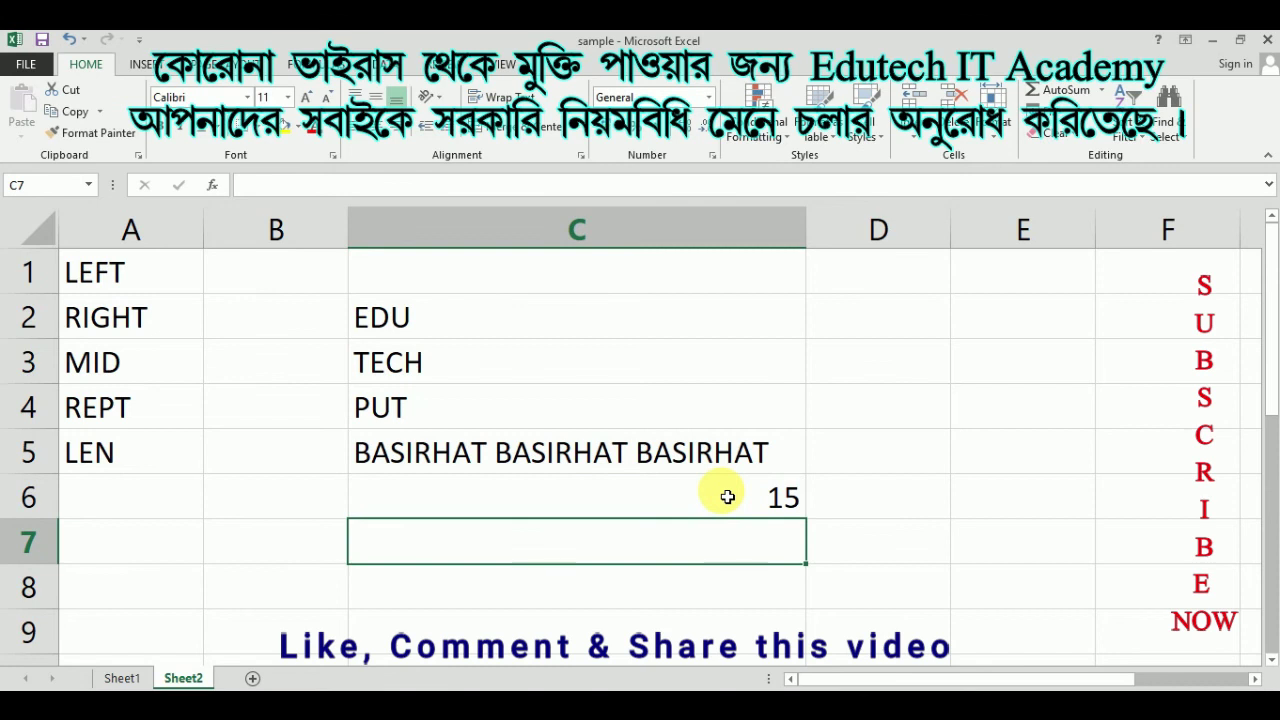
pyautogui.doubleClick(722, 493)
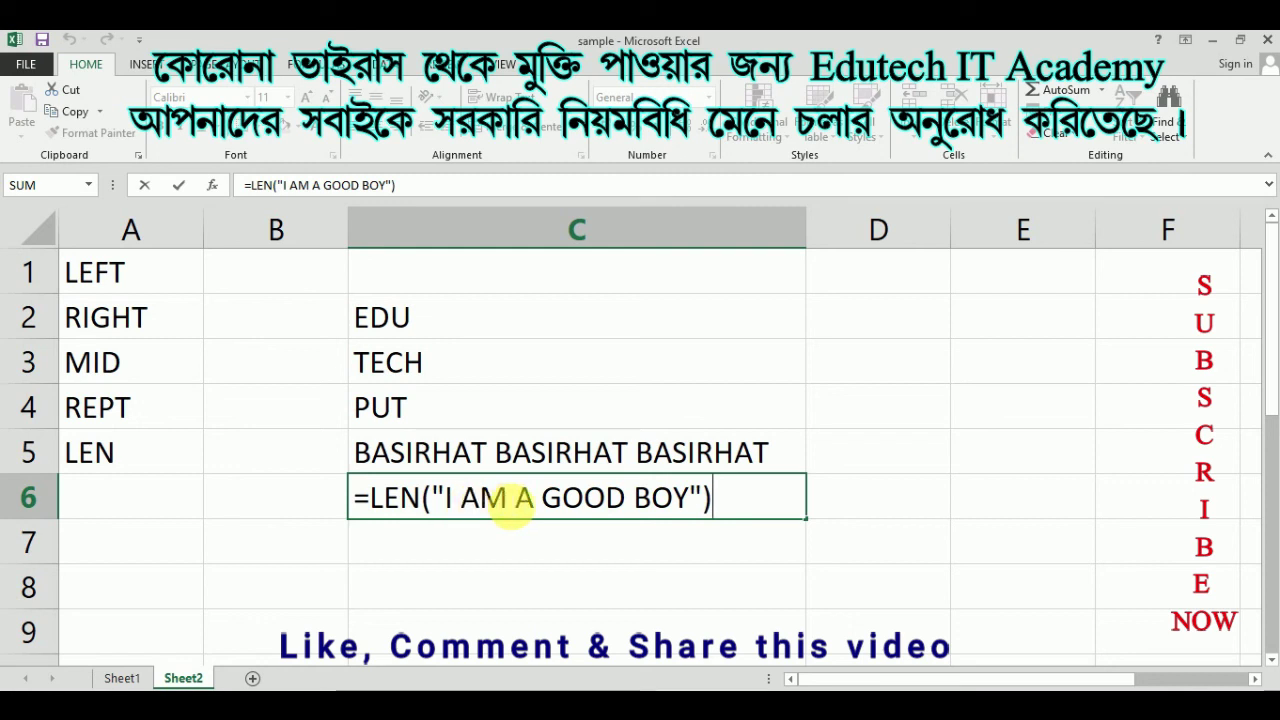
pyautogui.press('Return')
pyautogui.click(507, 498)
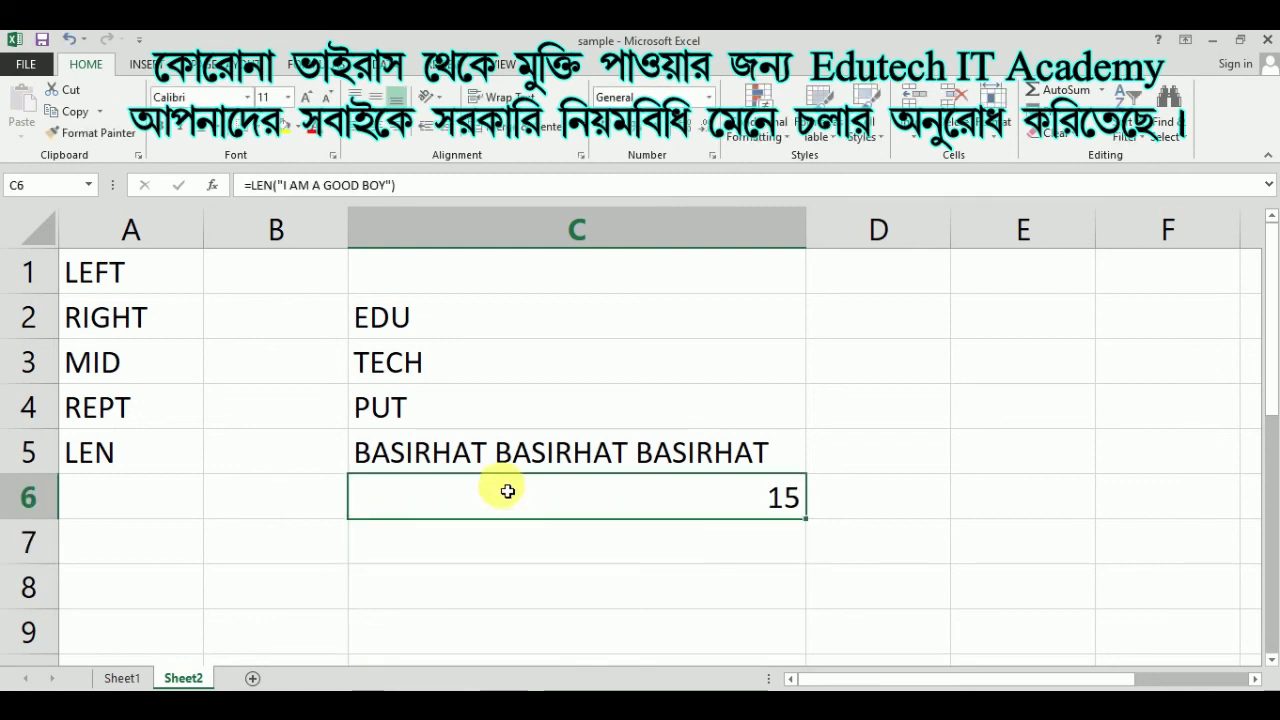
pyautogui.click(512, 452)
pyautogui.click(508, 305)
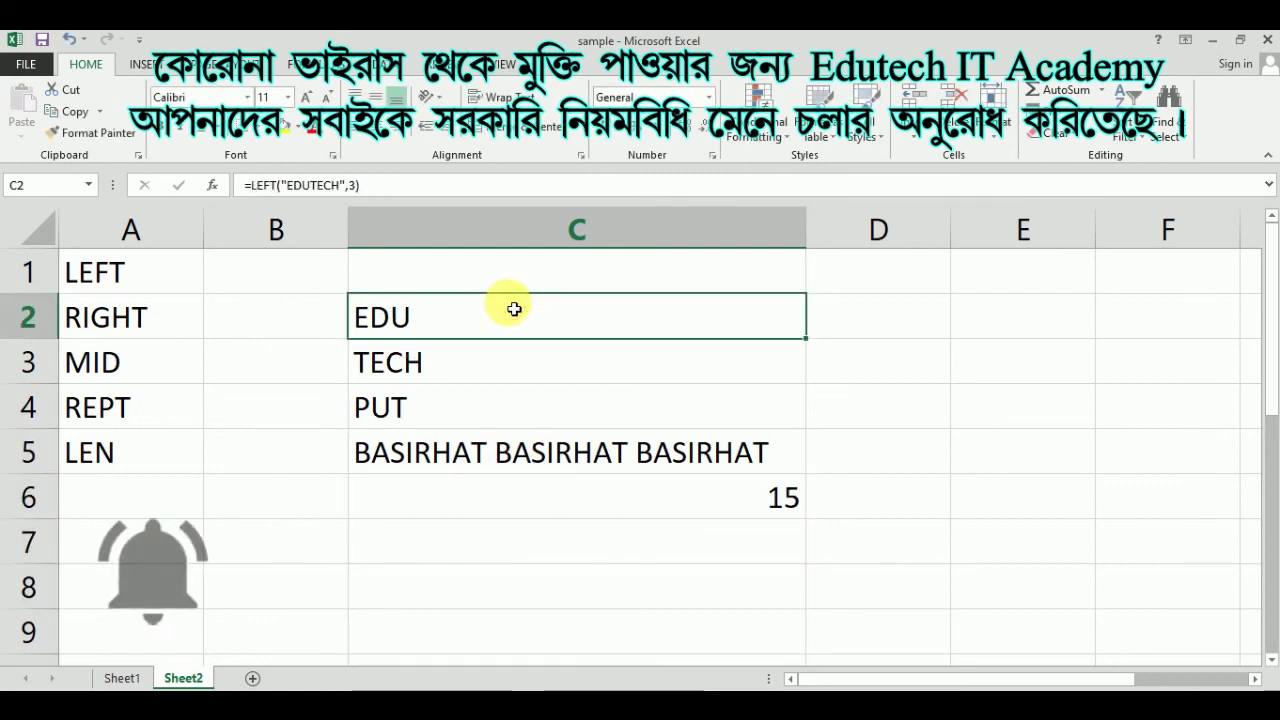
pyautogui.click(491, 286)
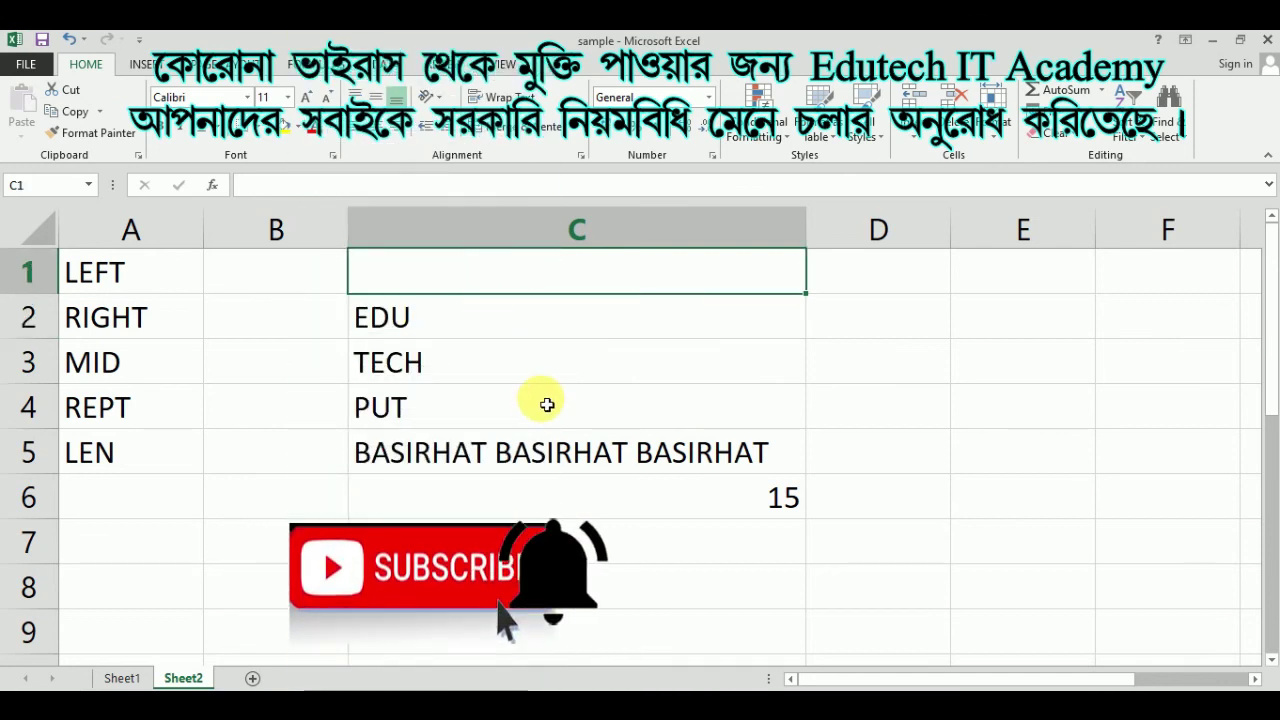
pyautogui.click(557, 363)
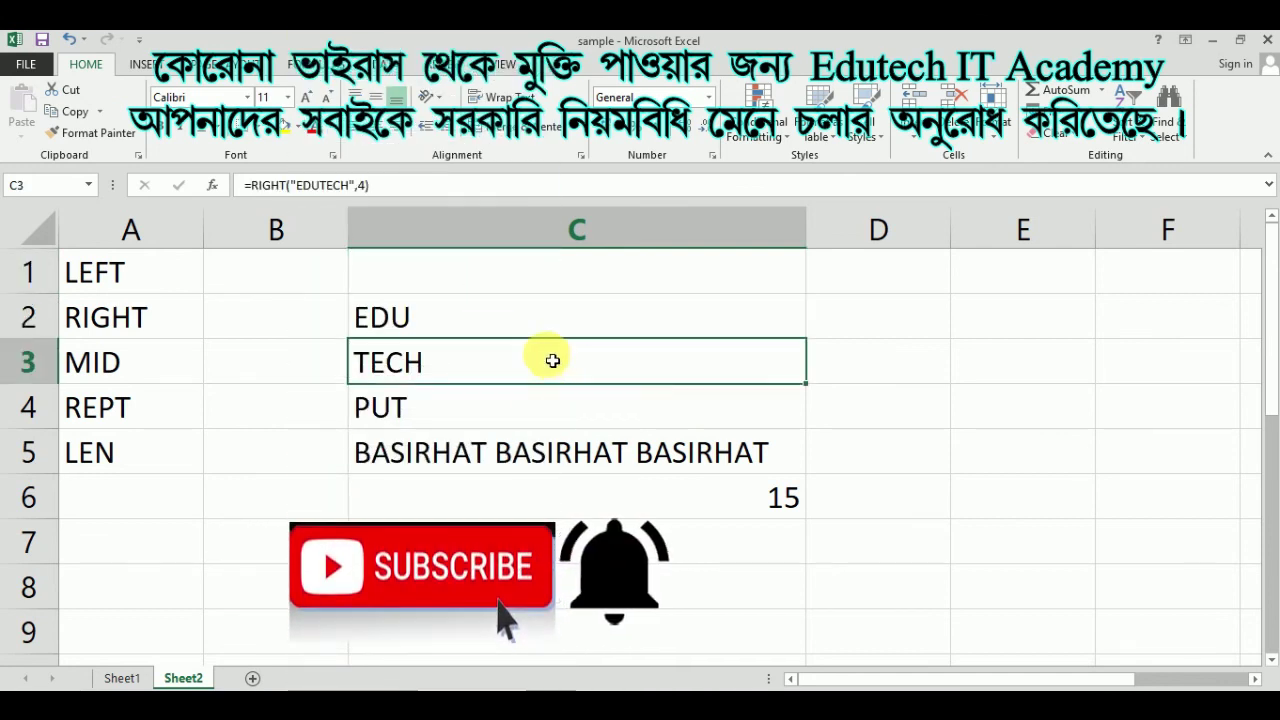
pyautogui.click(566, 319)
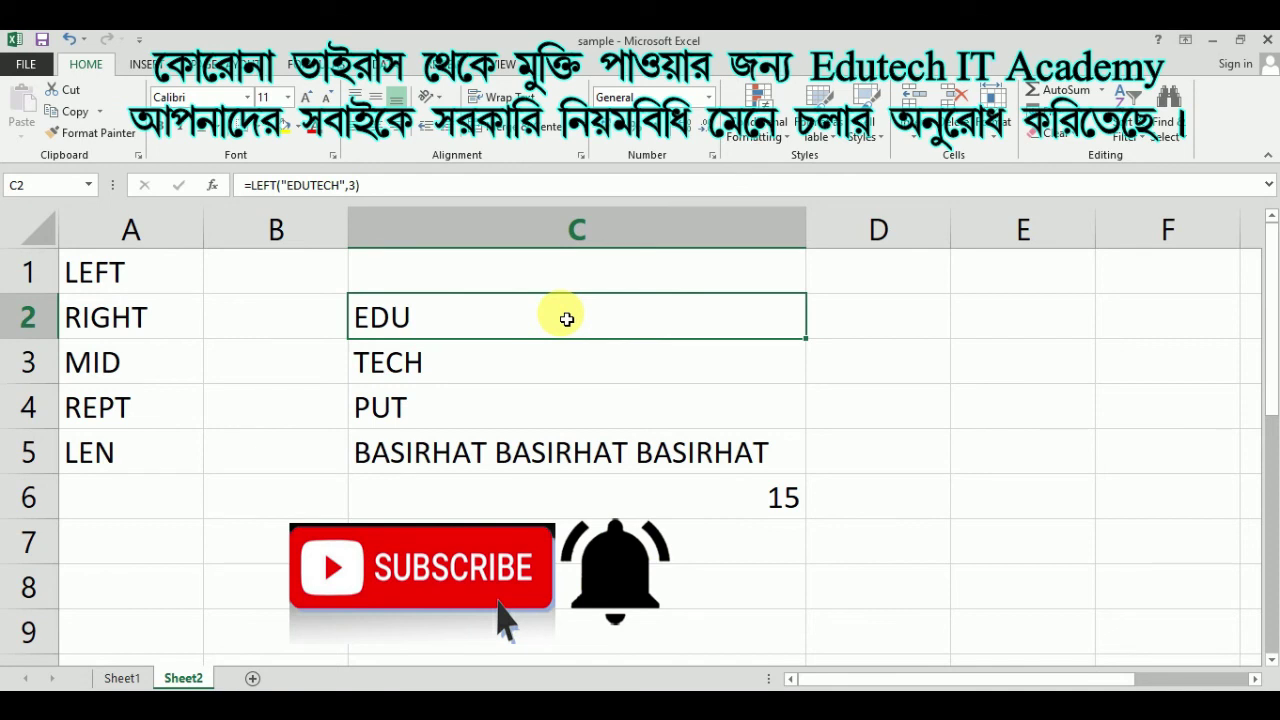